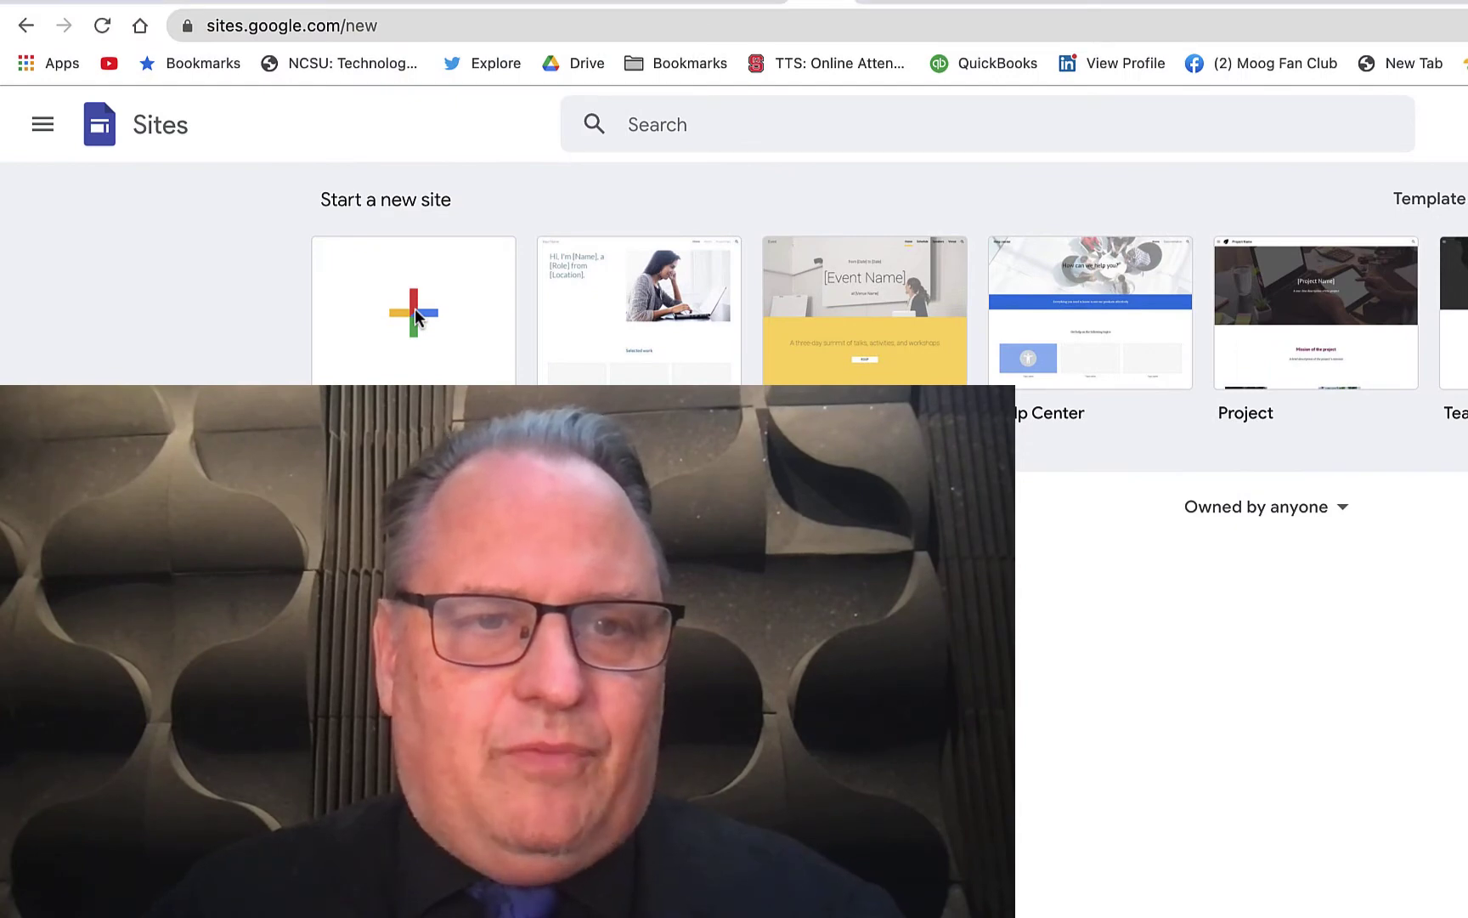
# - Start a blank site and replace the placeholder page title with 'Evocative Quotes'
pyautogui.click(414, 313)
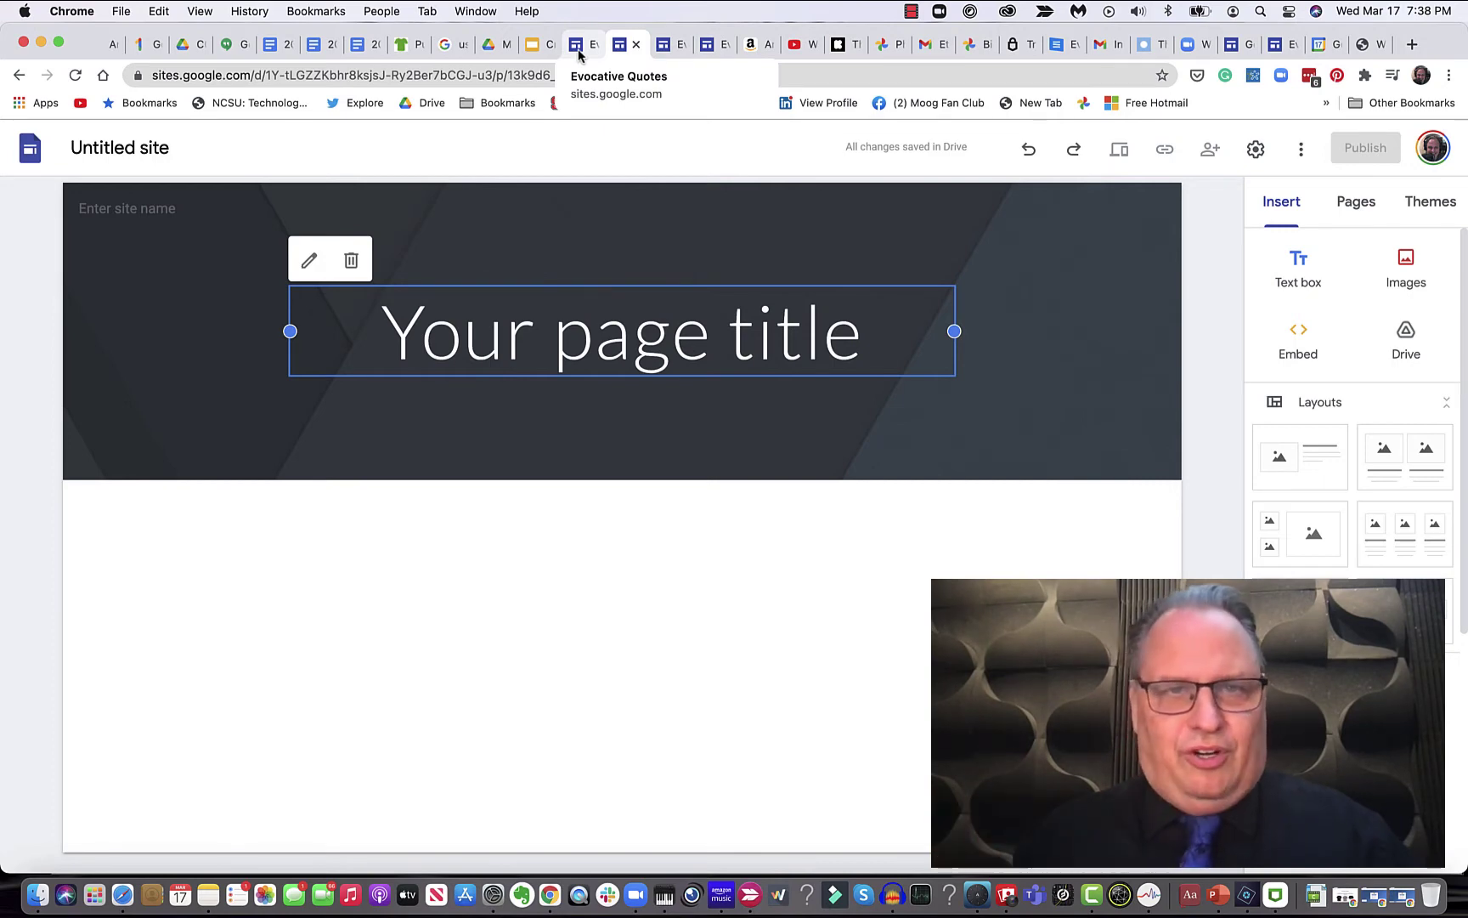
pyautogui.click(629, 340)
pyautogui.moveTo(386, 342); pyautogui.dragTo(830, 387)
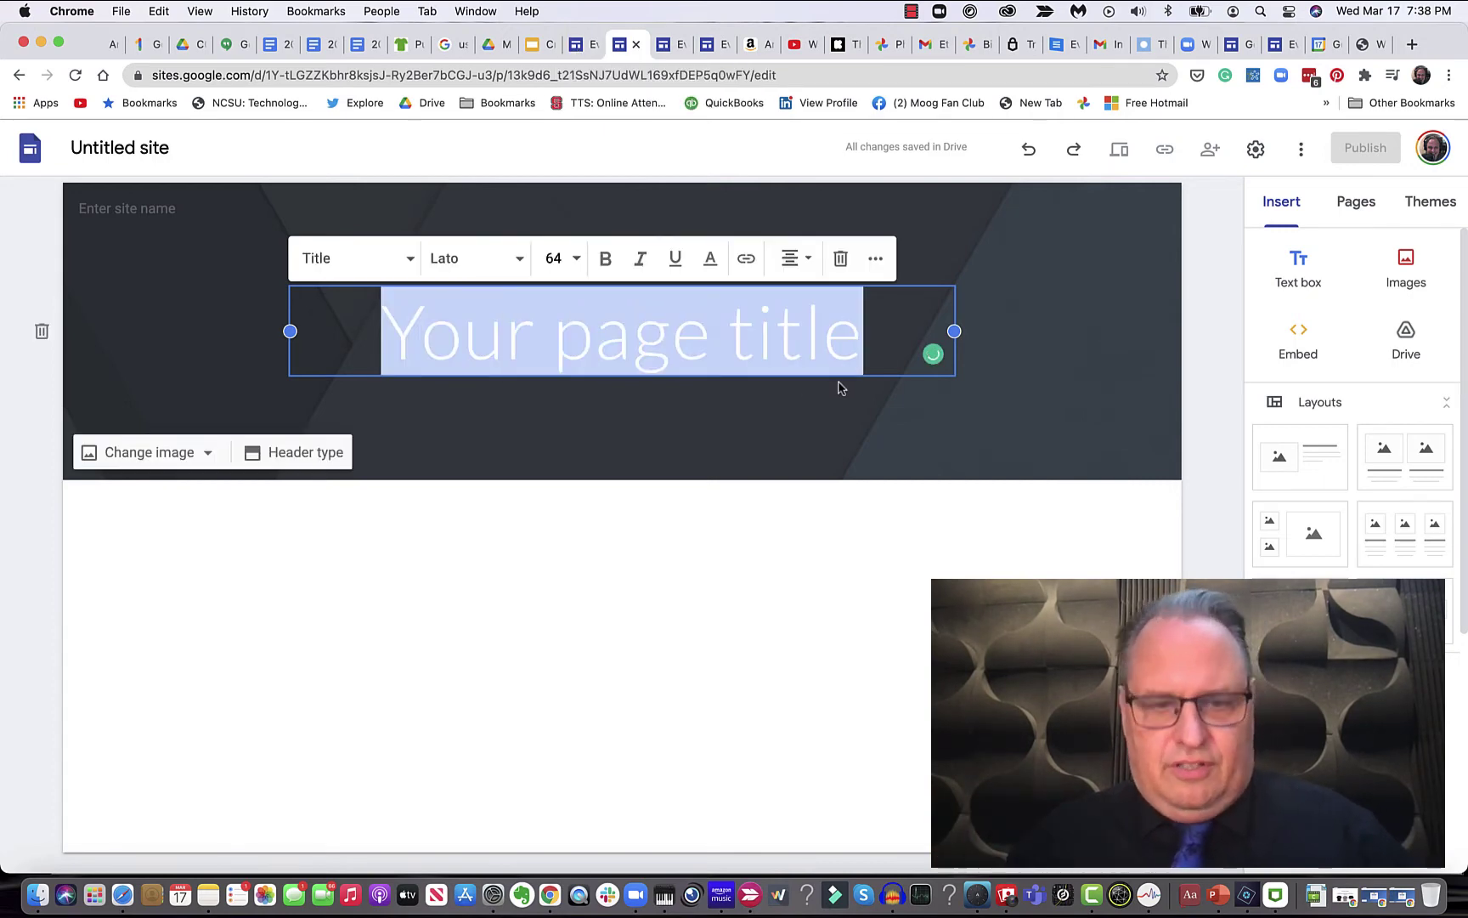
pyautogui.write('Evocative Quotes')
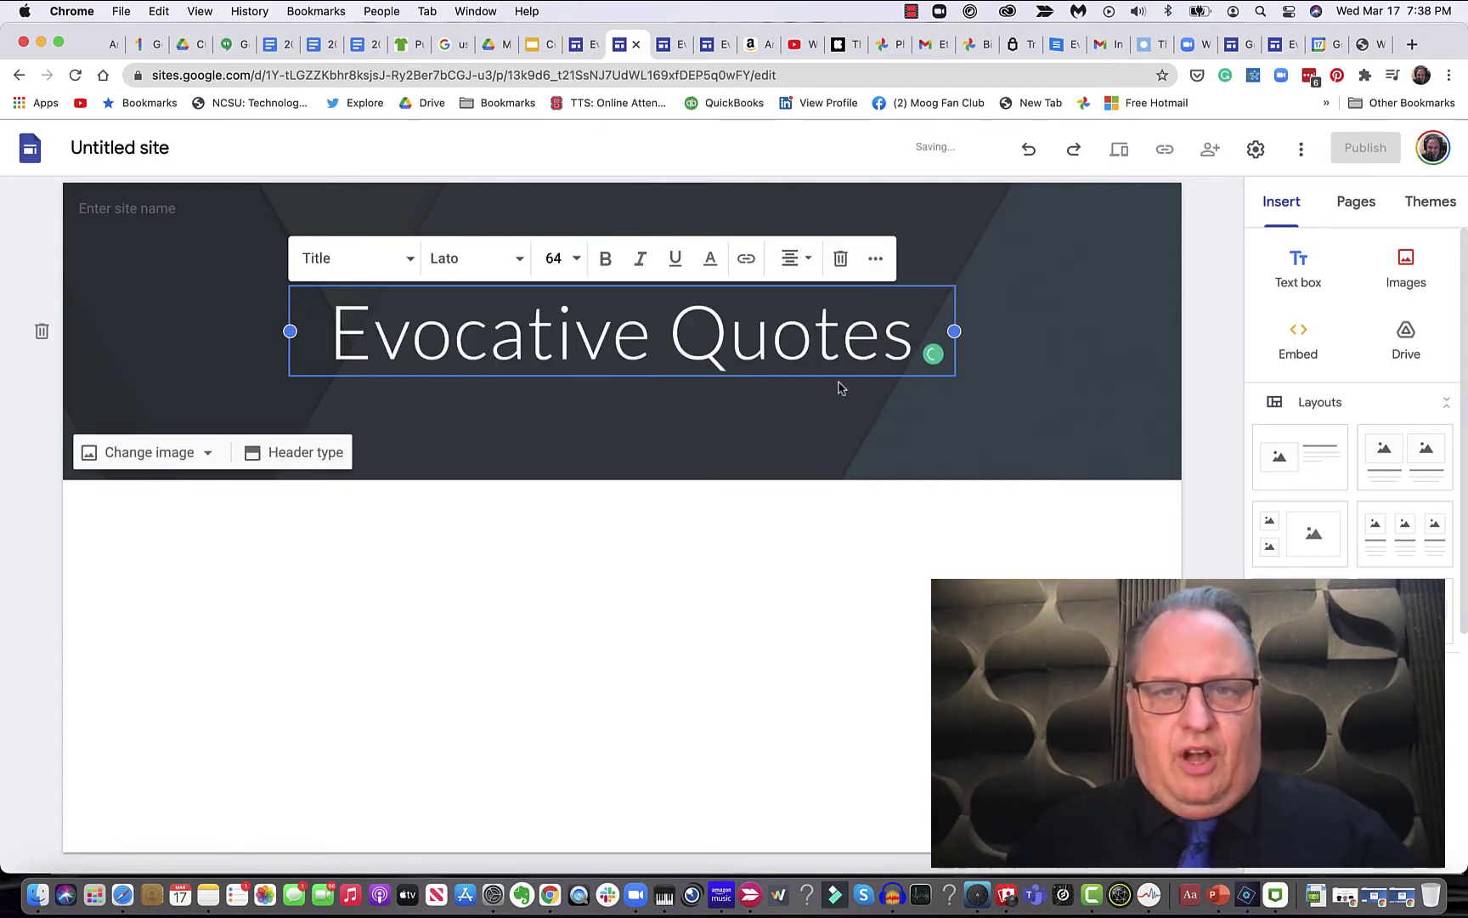
# - Try the Large banner and Cover header styles, then settle on Banner
pyautogui.click(323, 453)
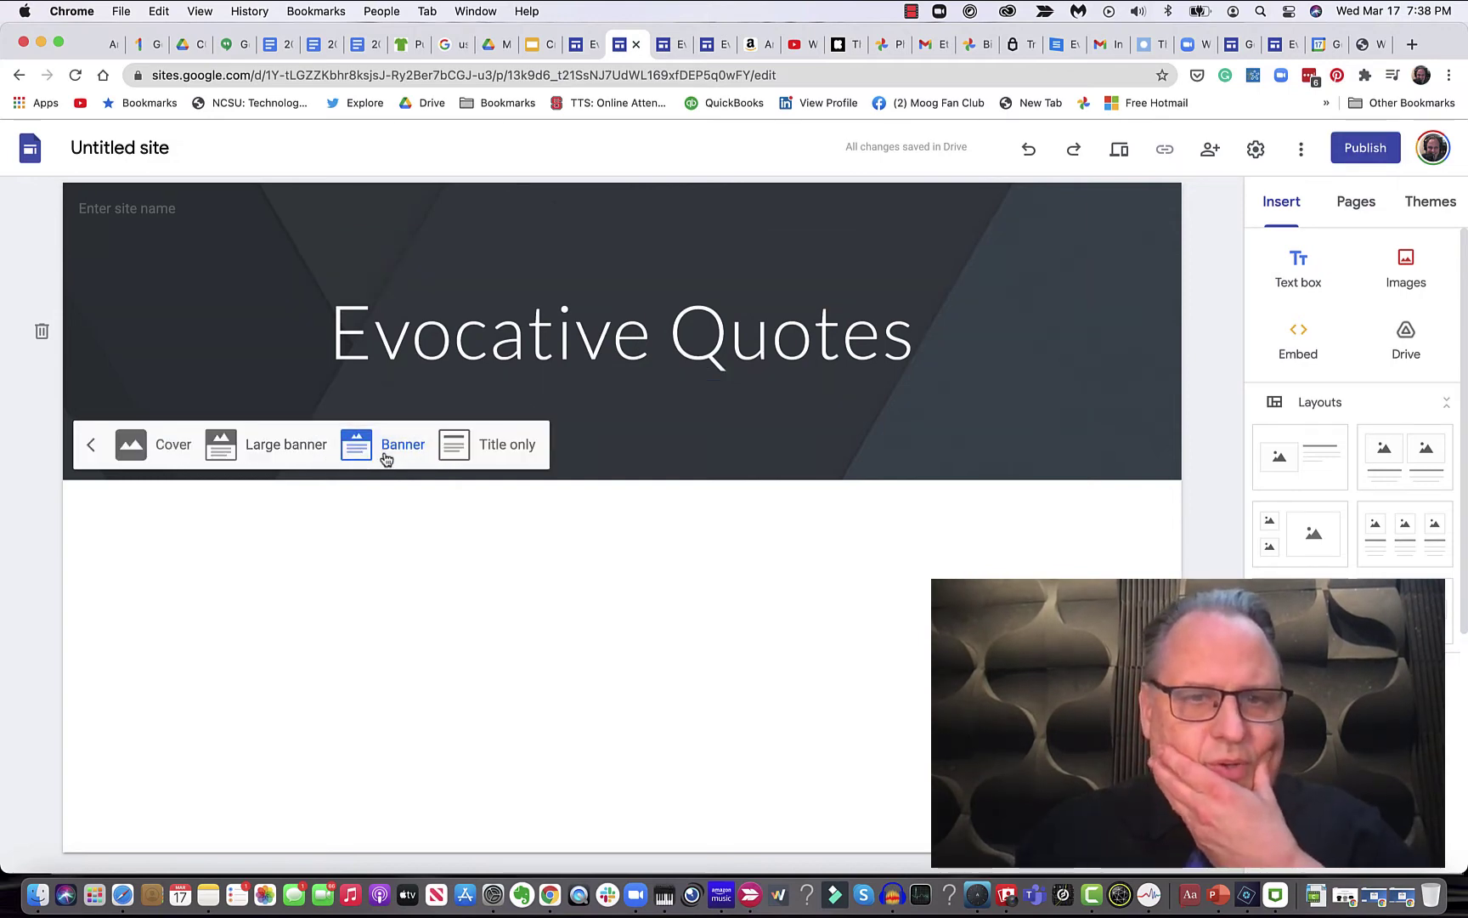
pyautogui.click(270, 446)
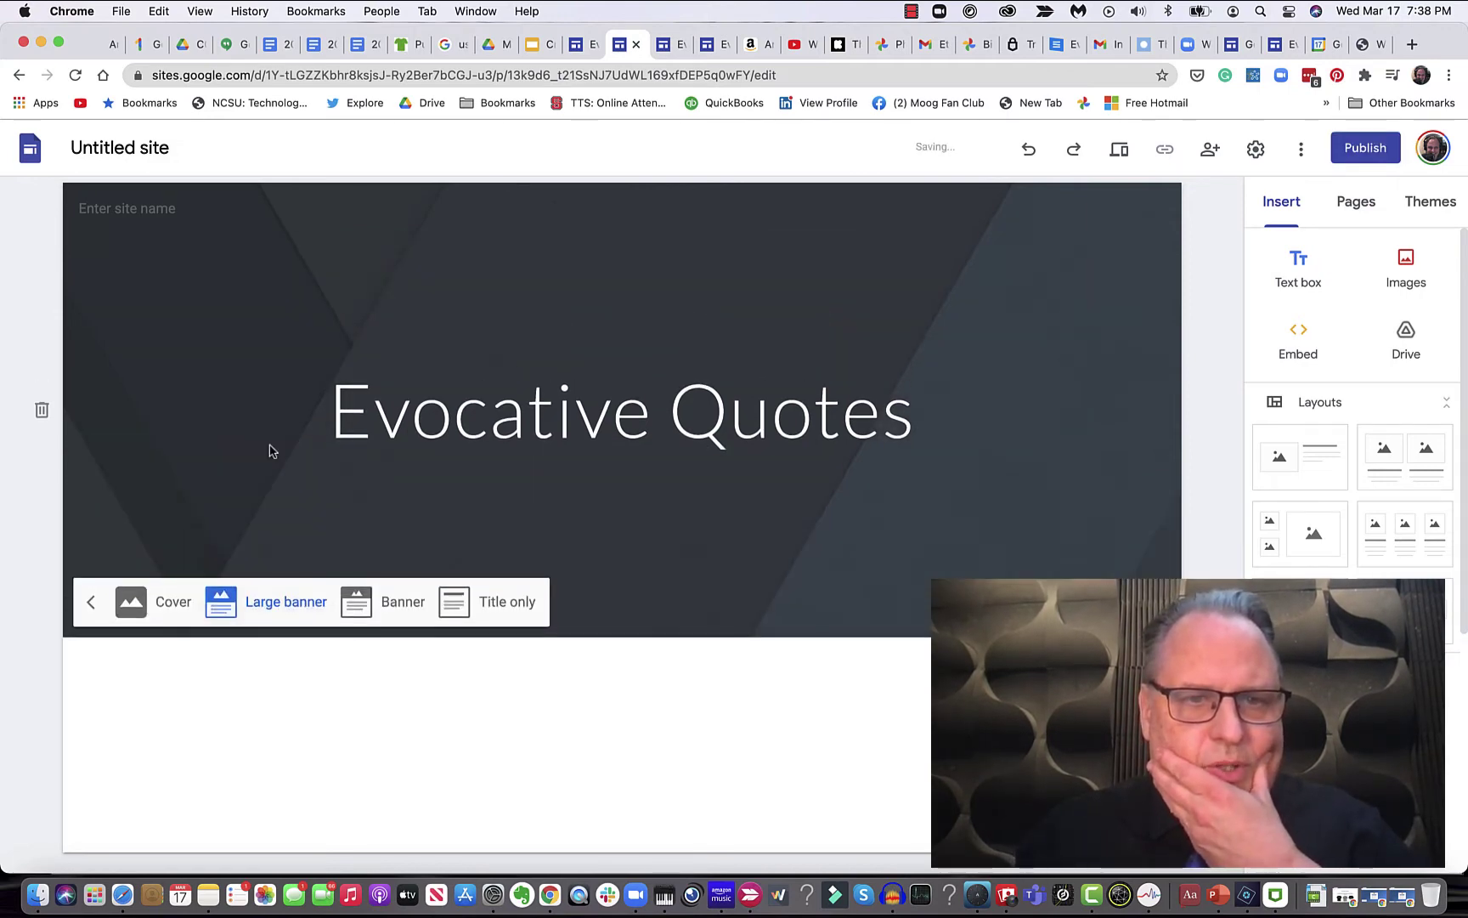
pyautogui.click(170, 602)
pyautogui.click(380, 844)
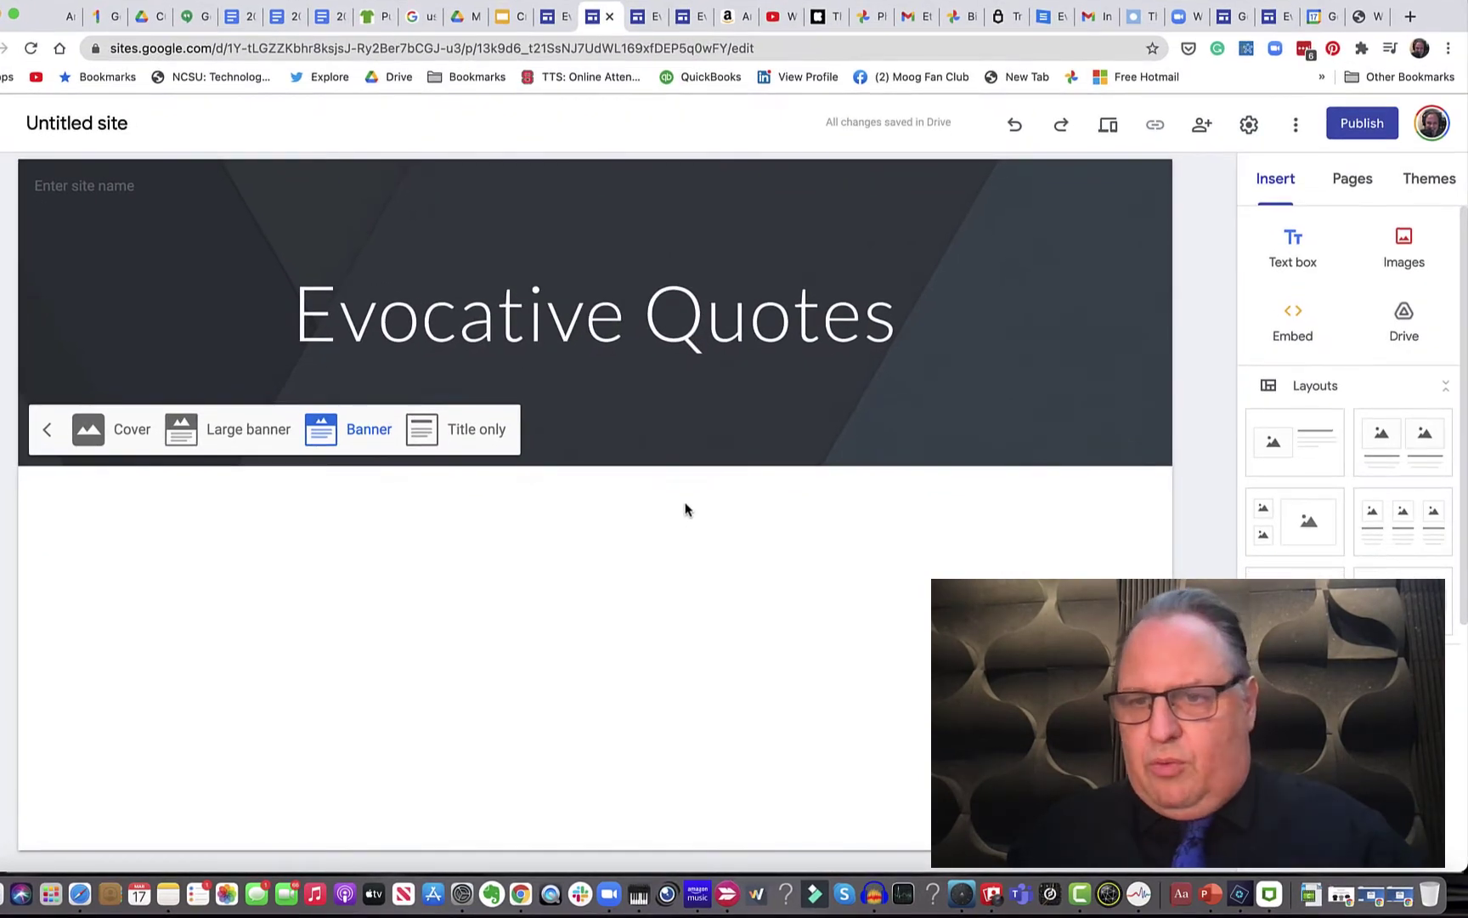
# - Add a text box with the two pasted subtitle lines, the second styled as Subheading
pyautogui.click(1296, 250)
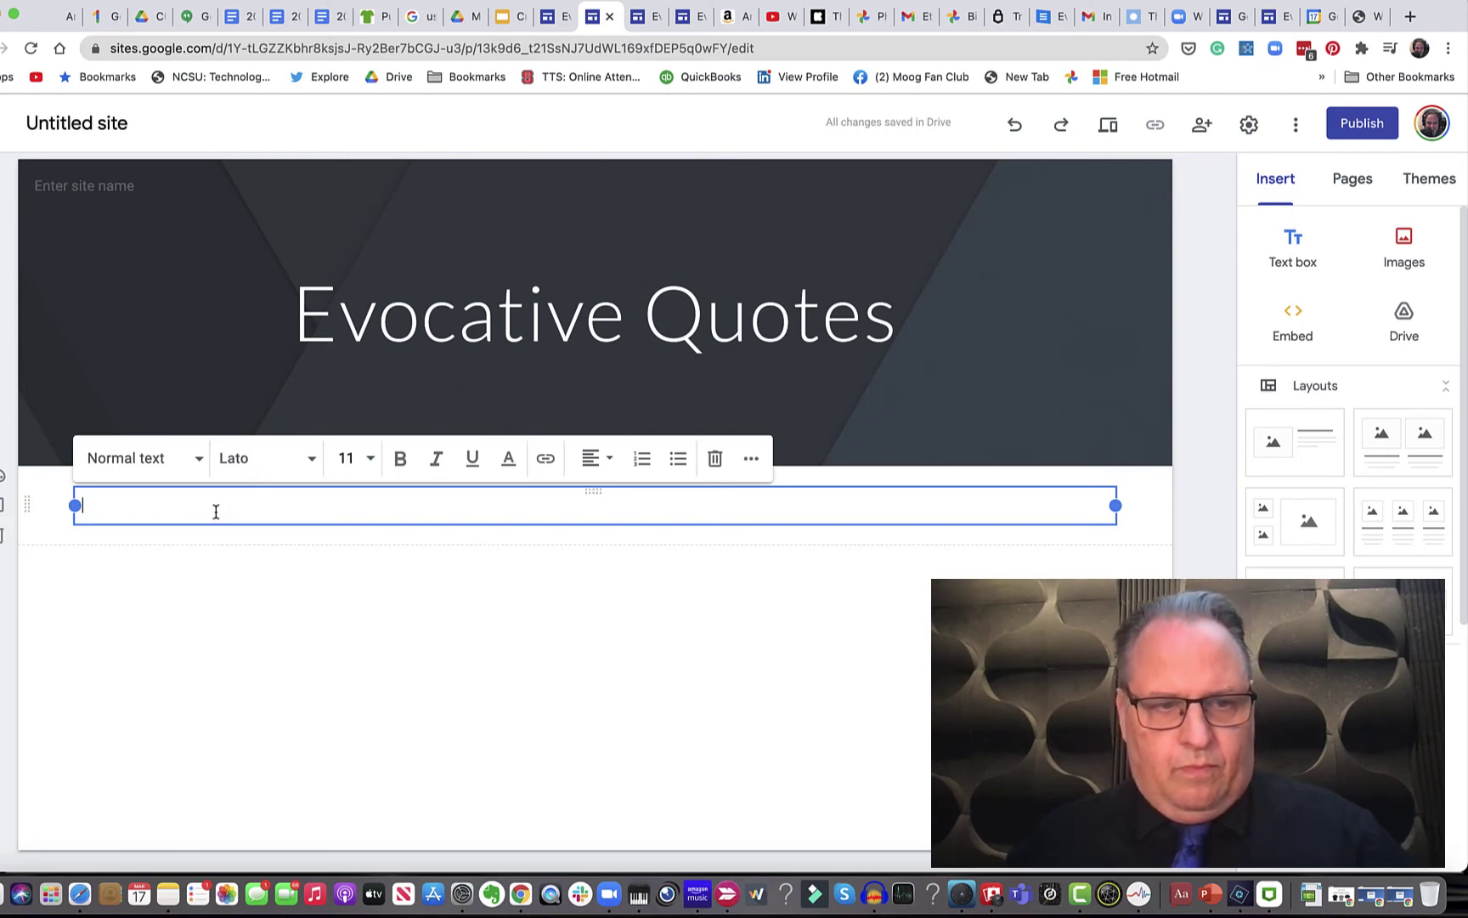
pyautogui.write("Original quotes to evoke thought, discussion or an unexpected smile. Inspired by Martin Brossman's coaching, speaking, training, and transformative conversations")
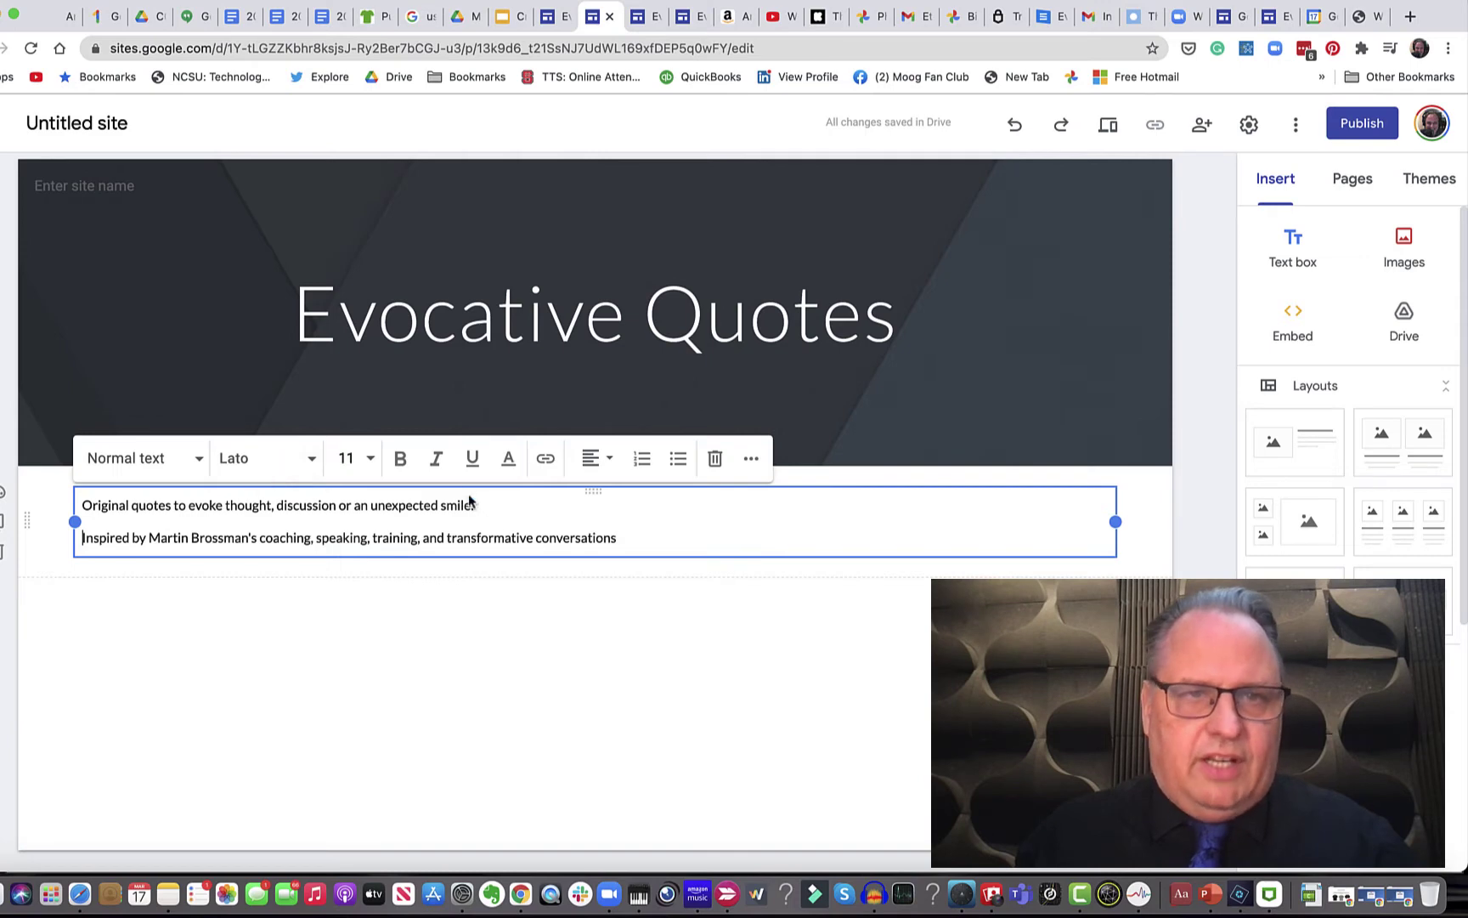
pyautogui.click(130, 471)
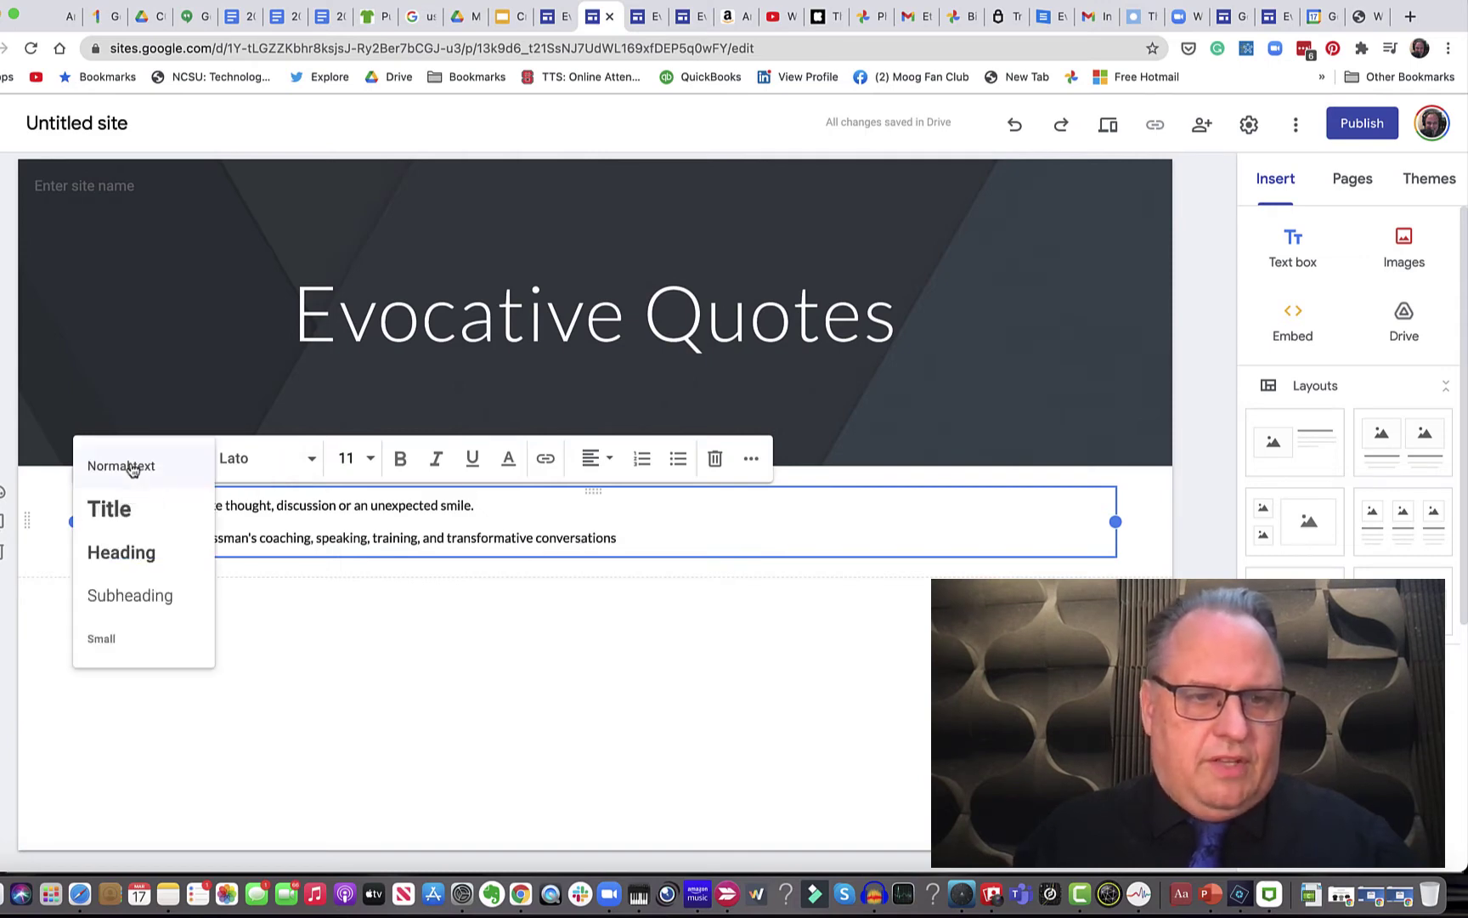
pyautogui.click(136, 596)
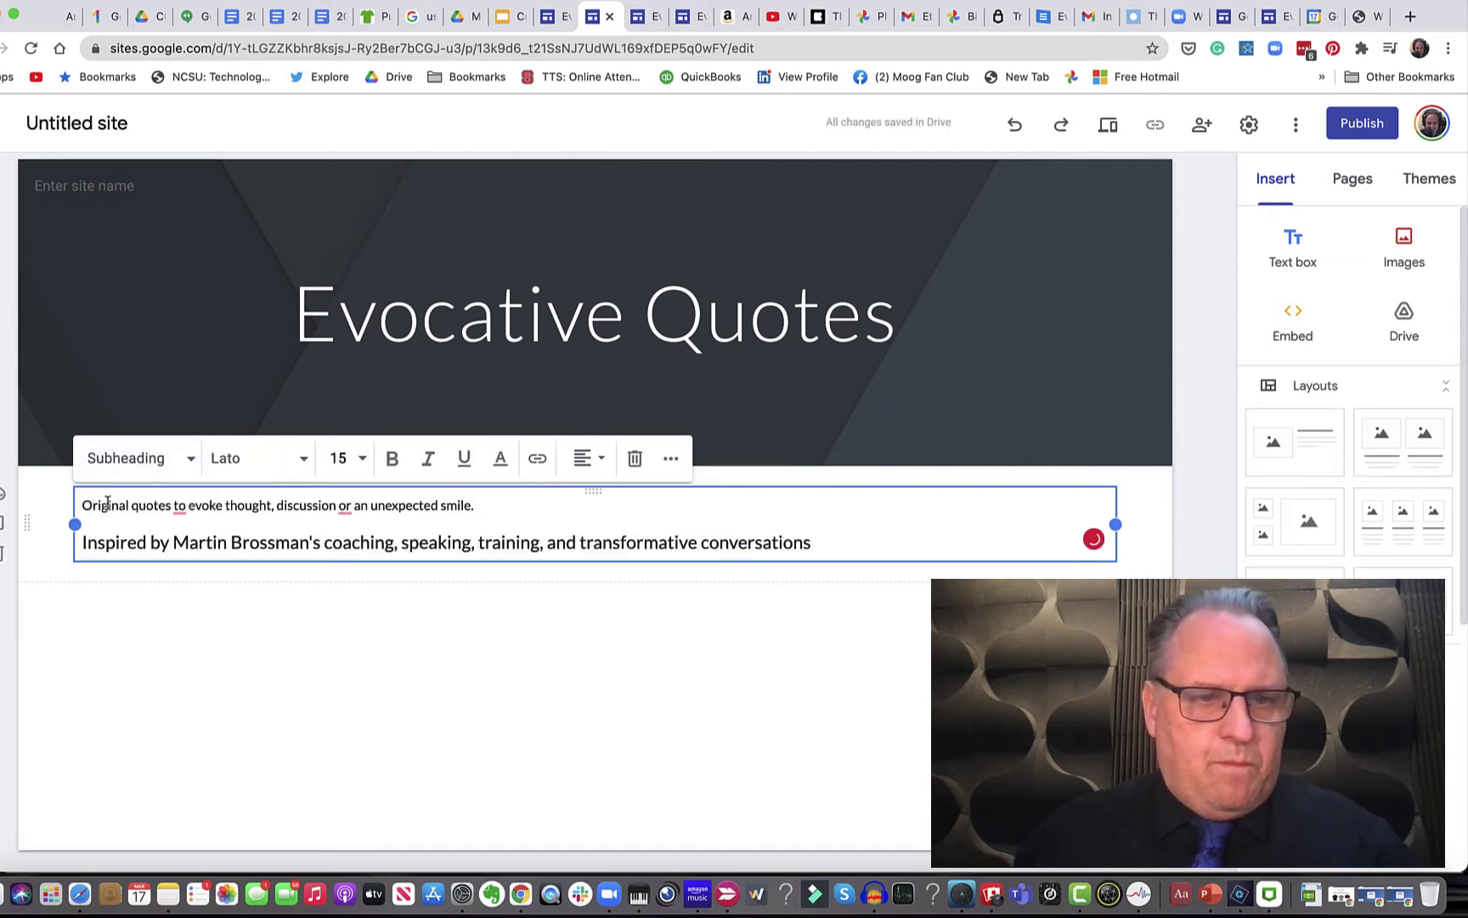
# - Set both subtitle lines to size 24 and centre them
pyautogui.moveTo(80, 505); pyautogui.dragTo(796, 563)
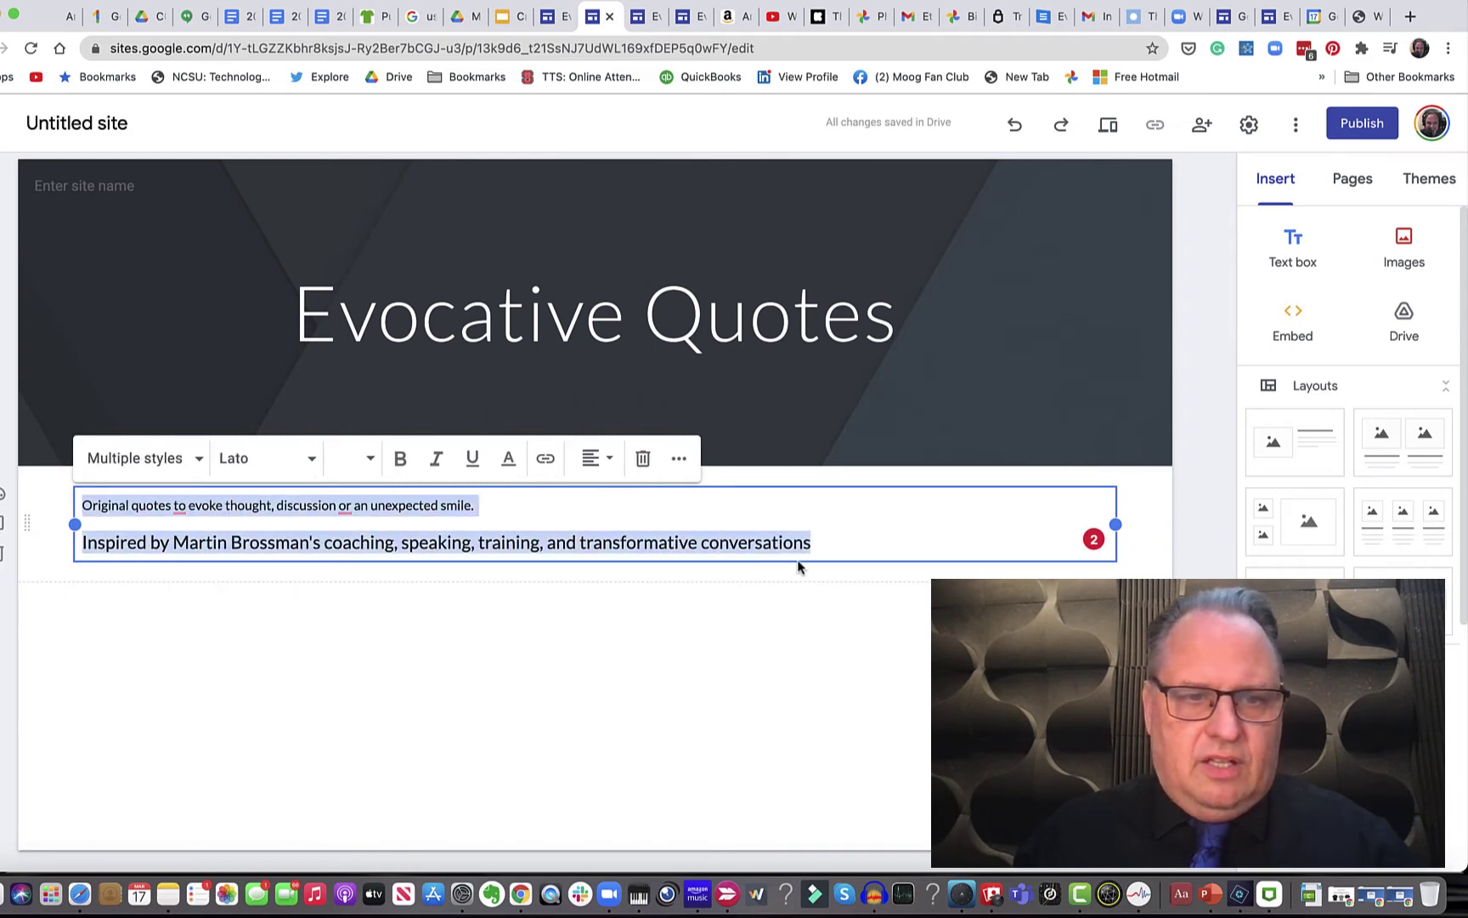
pyautogui.click(338, 457)
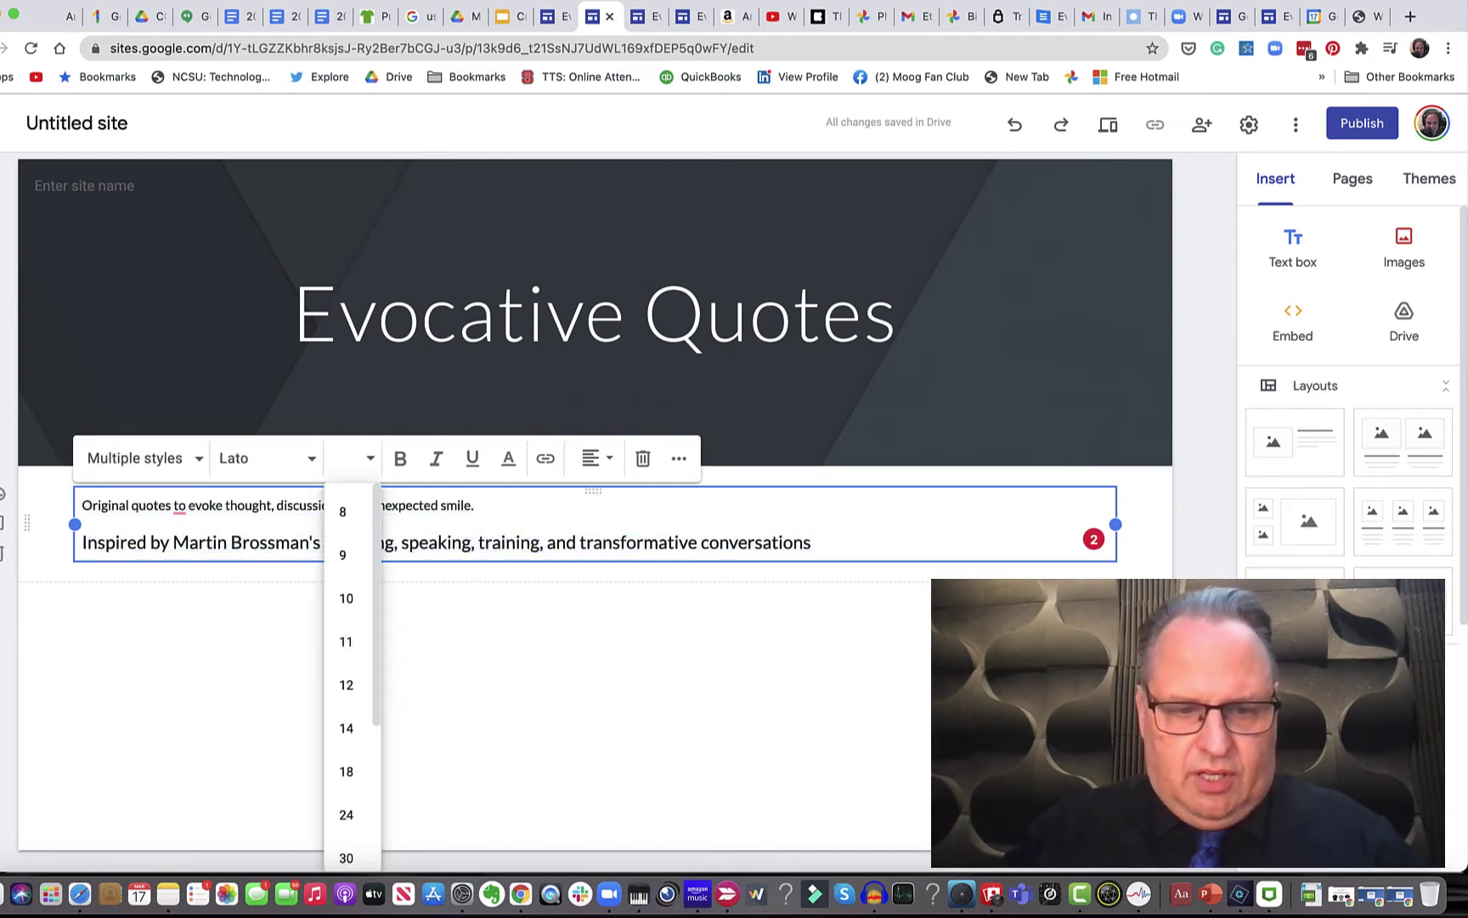
pyautogui.click(345, 814)
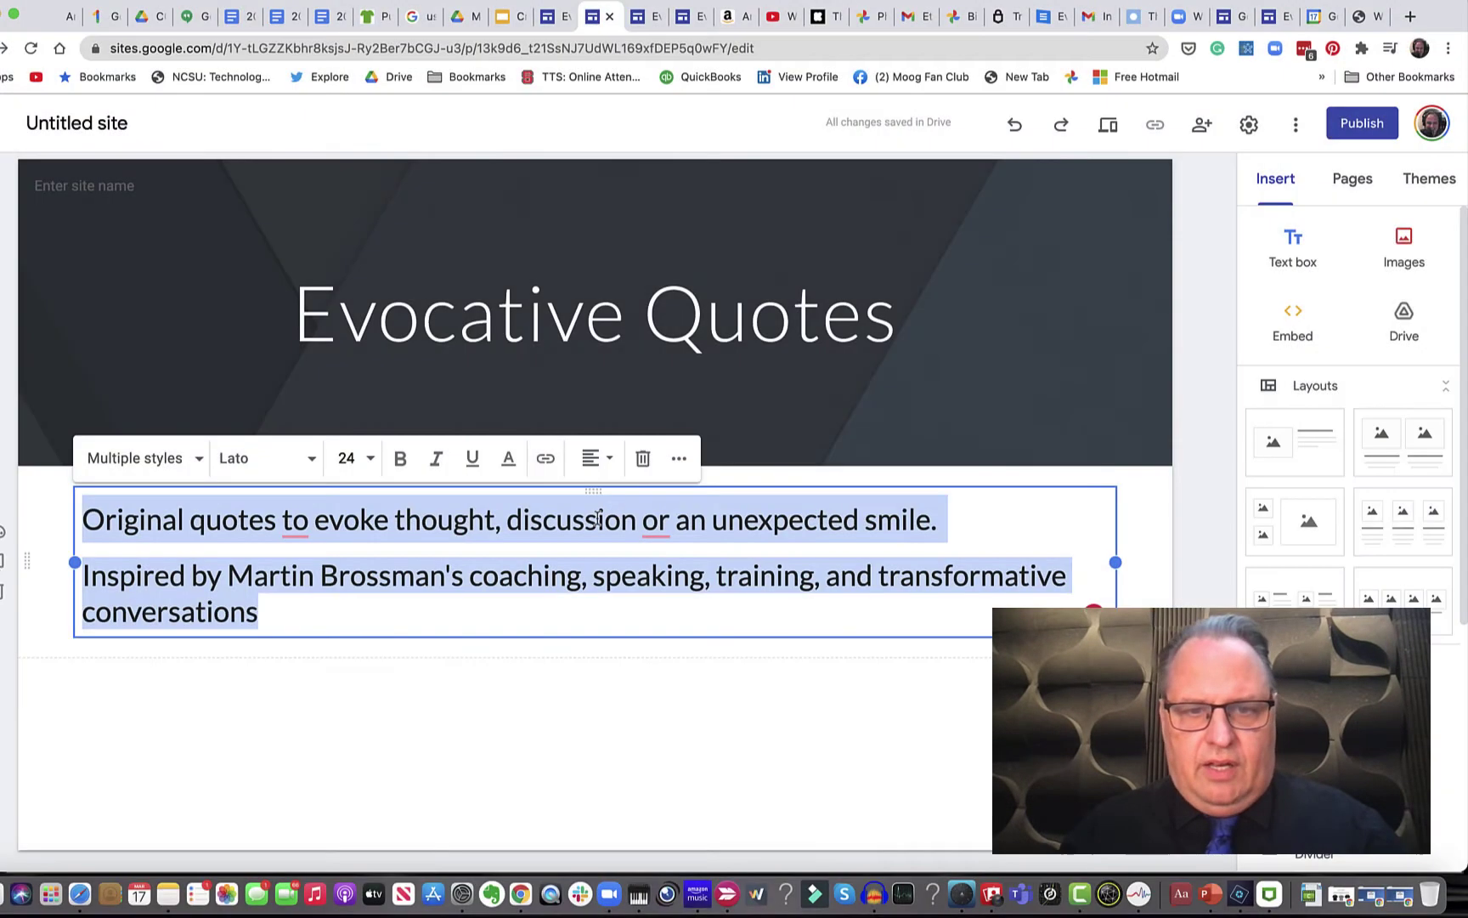
pyautogui.click(588, 460)
pyautogui.click(592, 511)
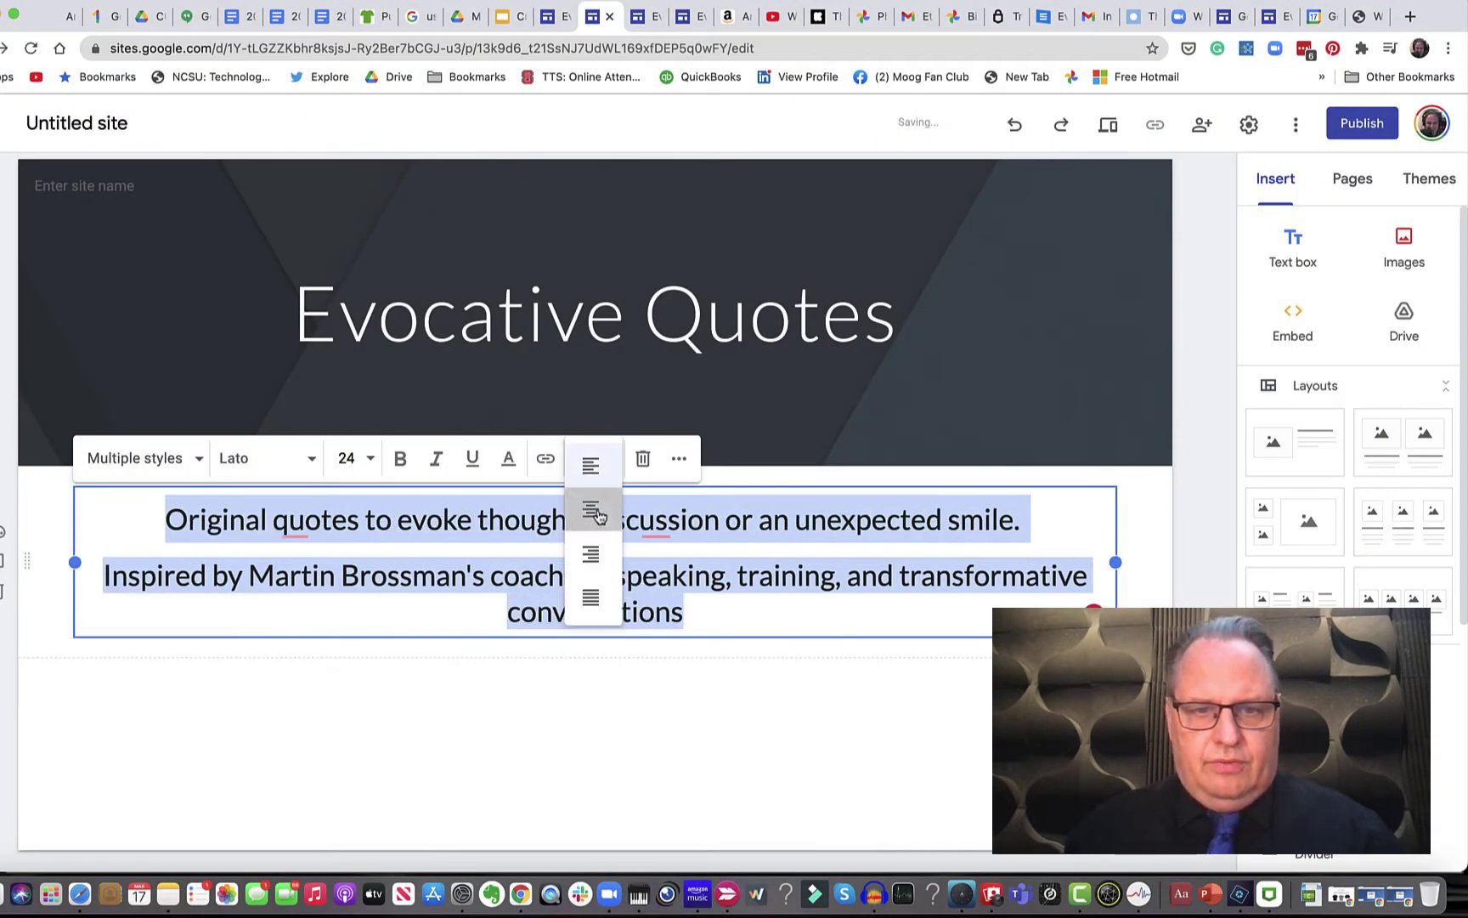
pyautogui.click(603, 568)
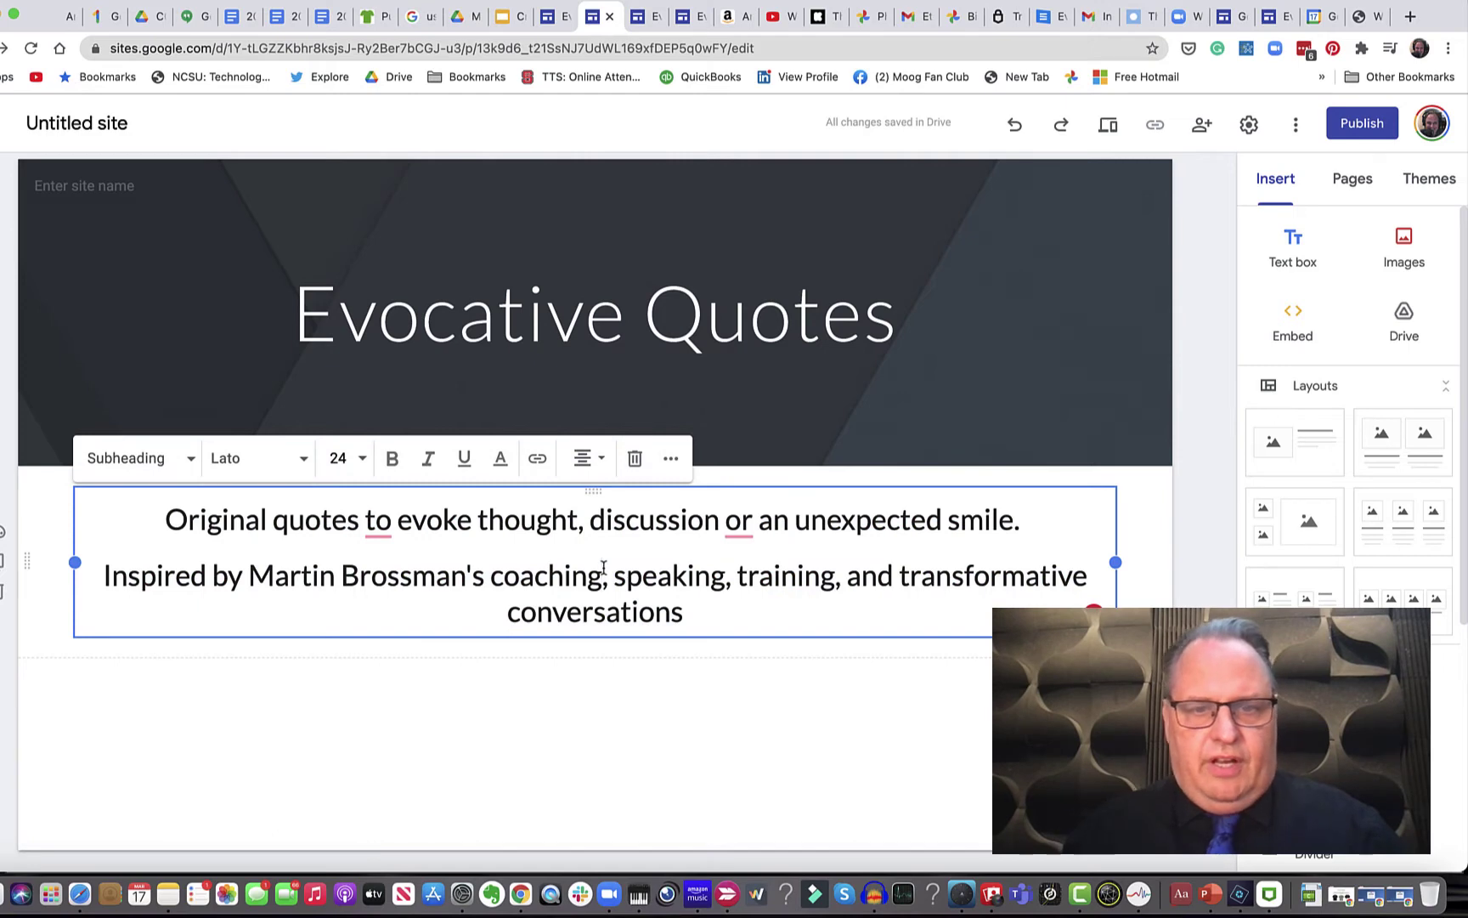
pyautogui.click(701, 725)
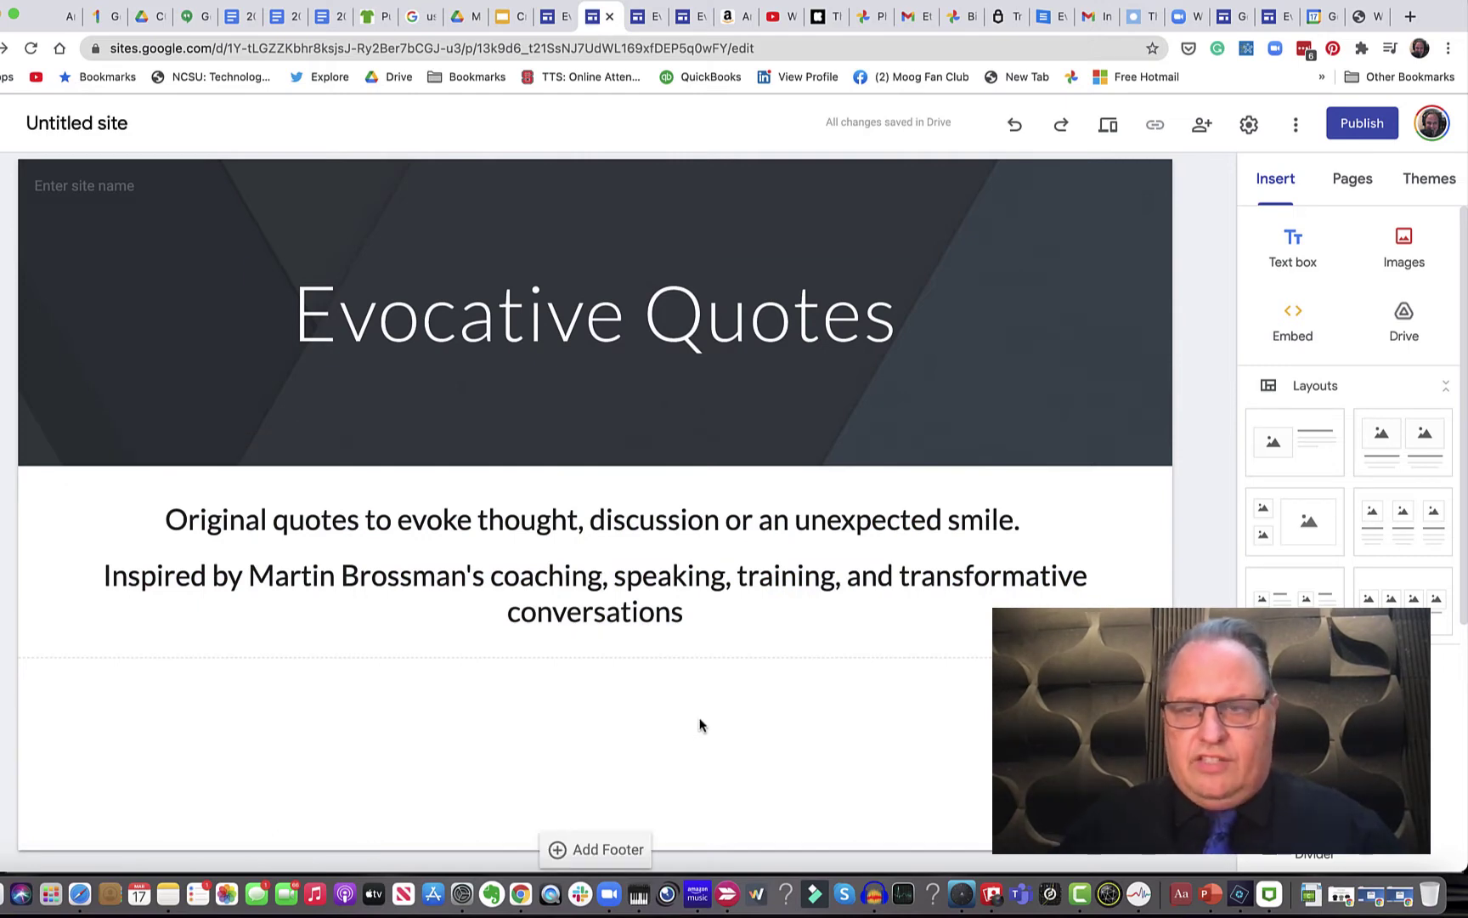
# - Upload three T-shirt JPG images below the subtitles
pyautogui.click(1403, 247)
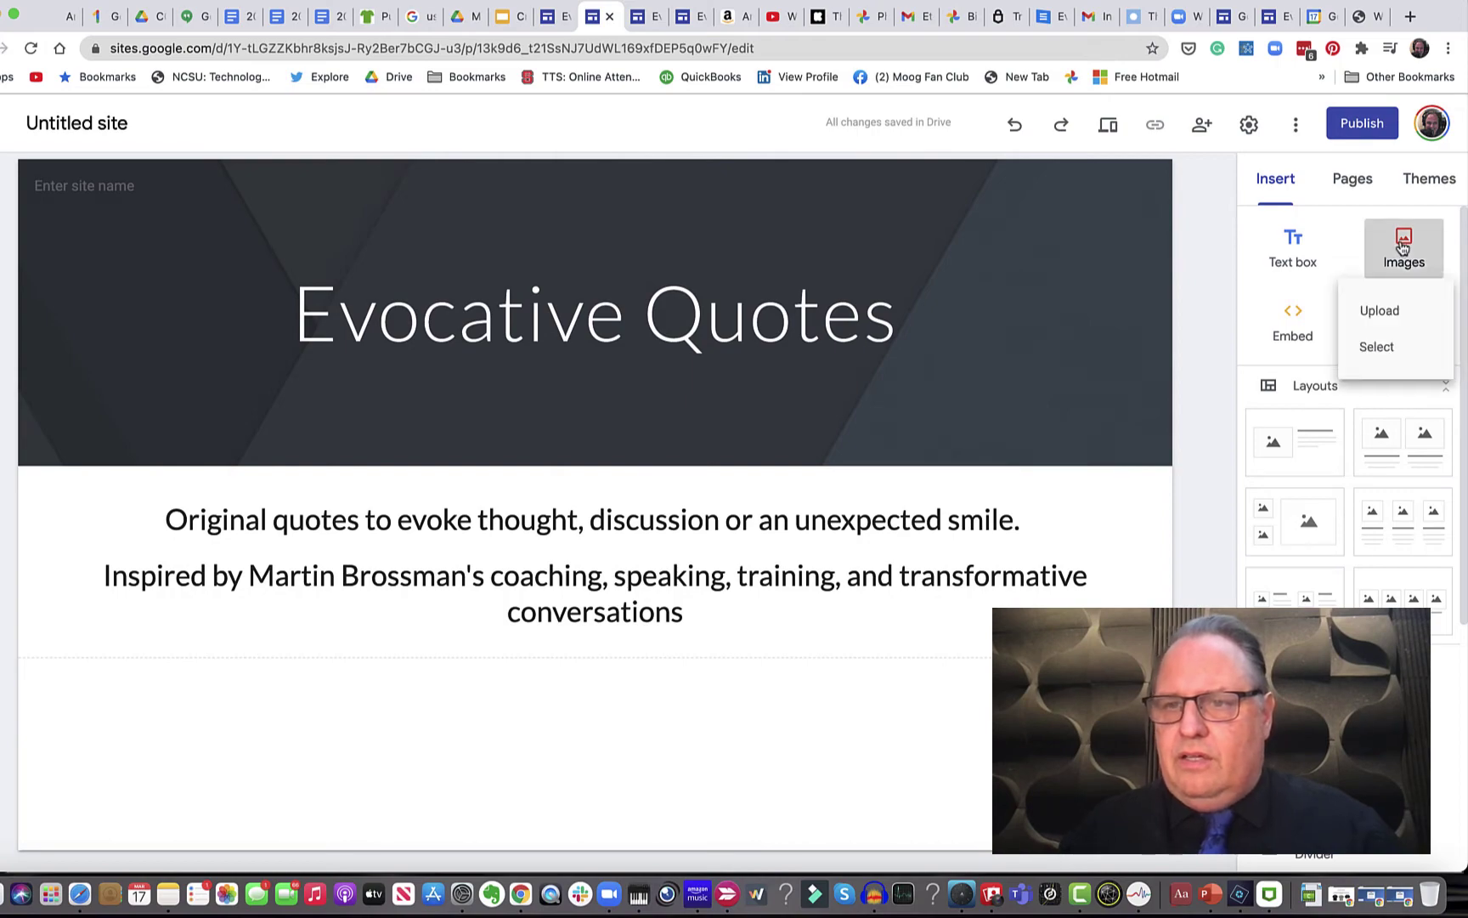
pyautogui.click(1388, 313)
pyautogui.keyDown('shift'); pyautogui.click(597, 437); pyautogui.keyUp('shift')
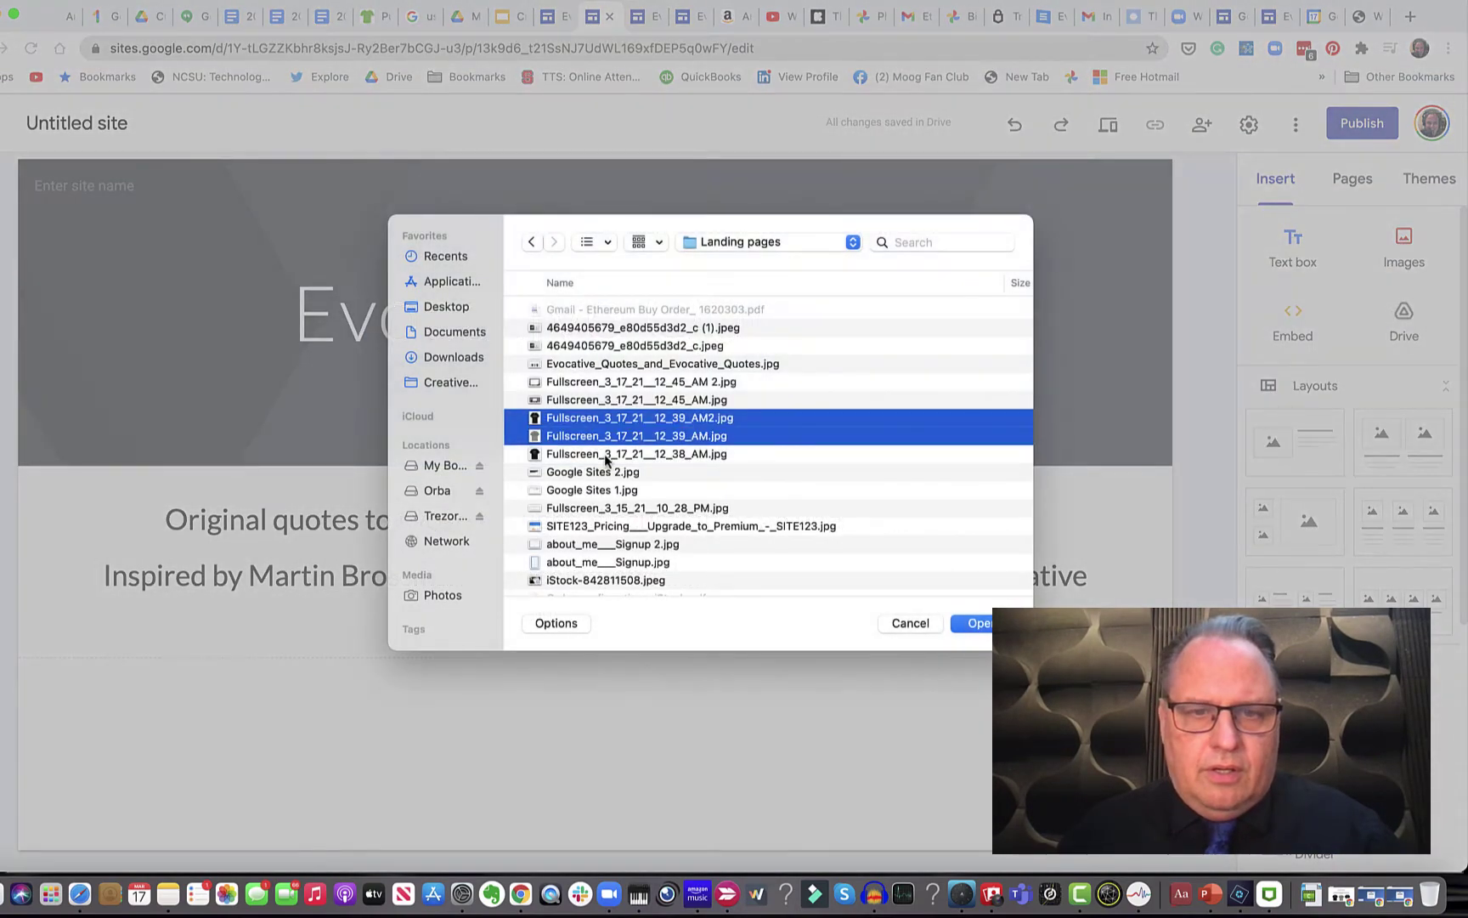
pyautogui.keyDown('shift'); pyautogui.click(606, 456); pyautogui.keyUp('shift')
pyautogui.click(977, 623)
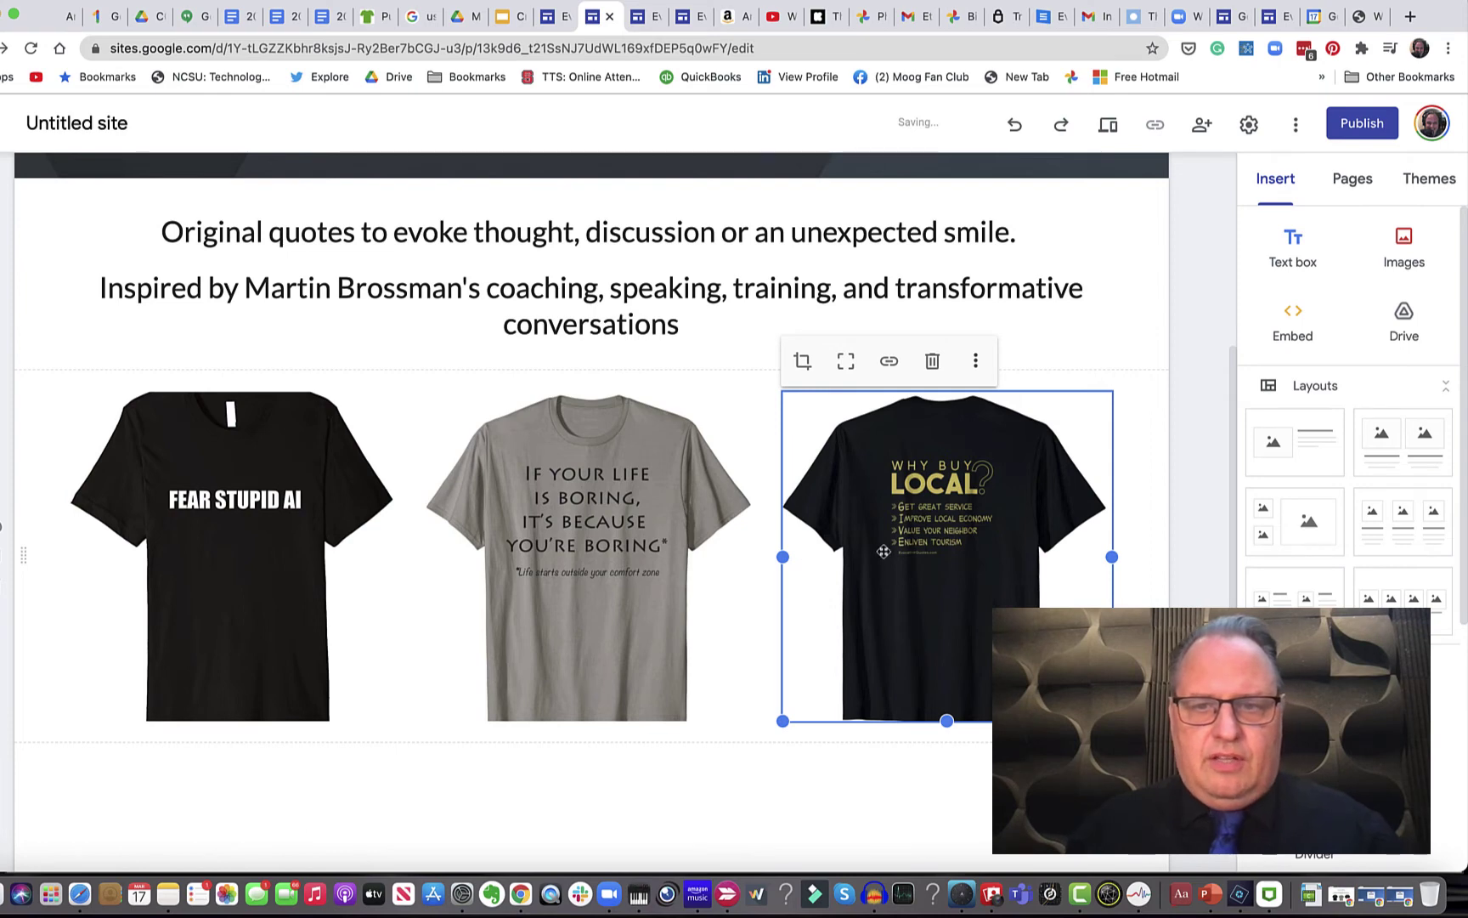
# - Move the Why Buy Local shirt image into the first slot and select it
pyautogui.moveTo(883, 552); pyautogui.dragTo(196, 552)
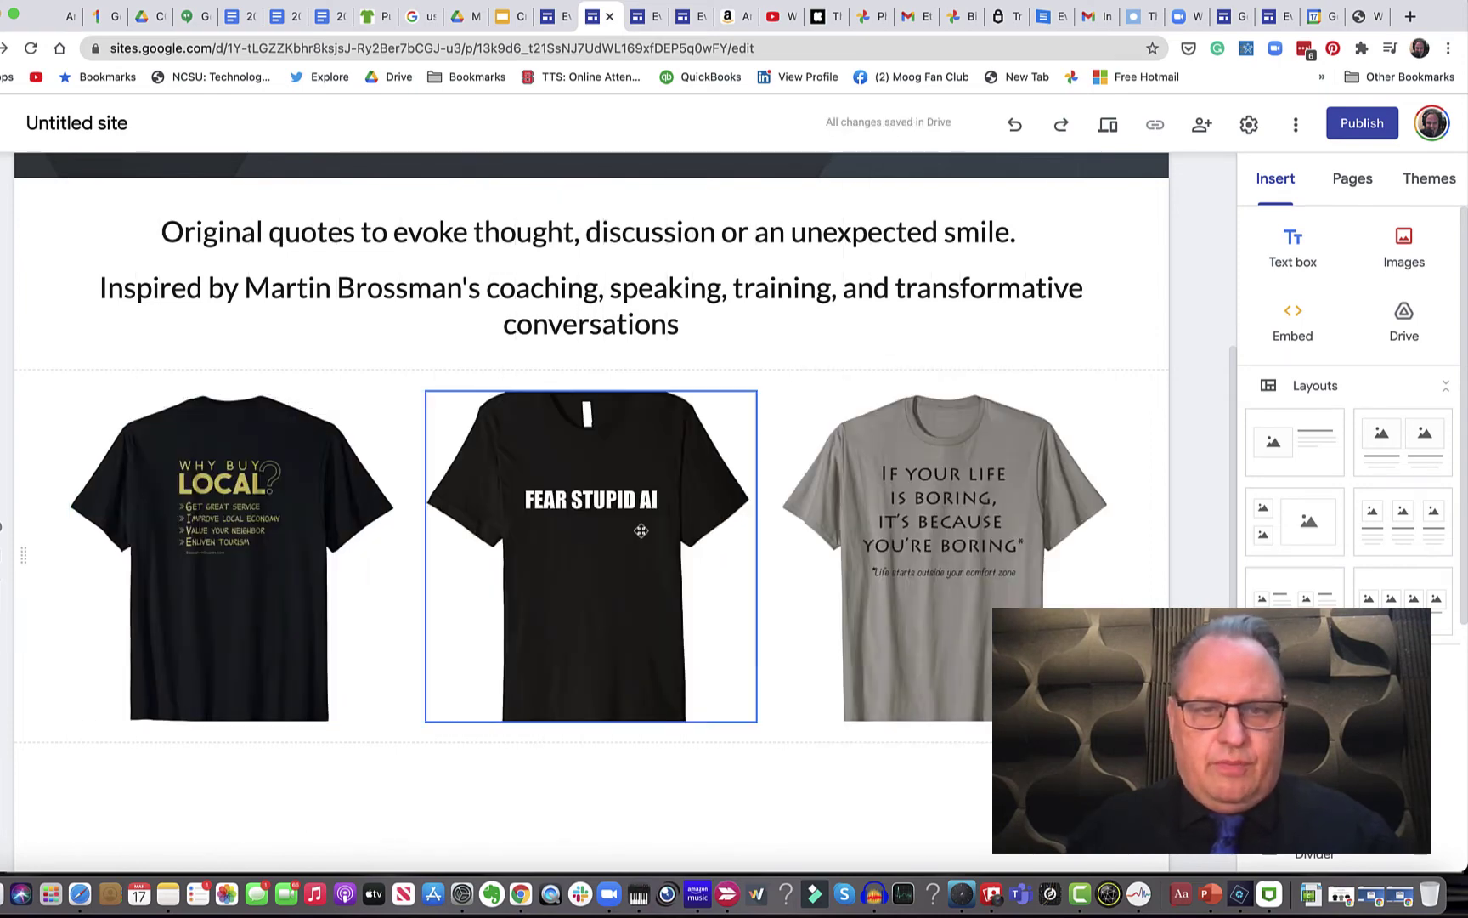
pyautogui.moveTo(614, 535)
pyautogui.mouseDown()
pyautogui.moveTo(978, 586)
pyautogui.moveTo(595, 544)
pyautogui.mouseUp()
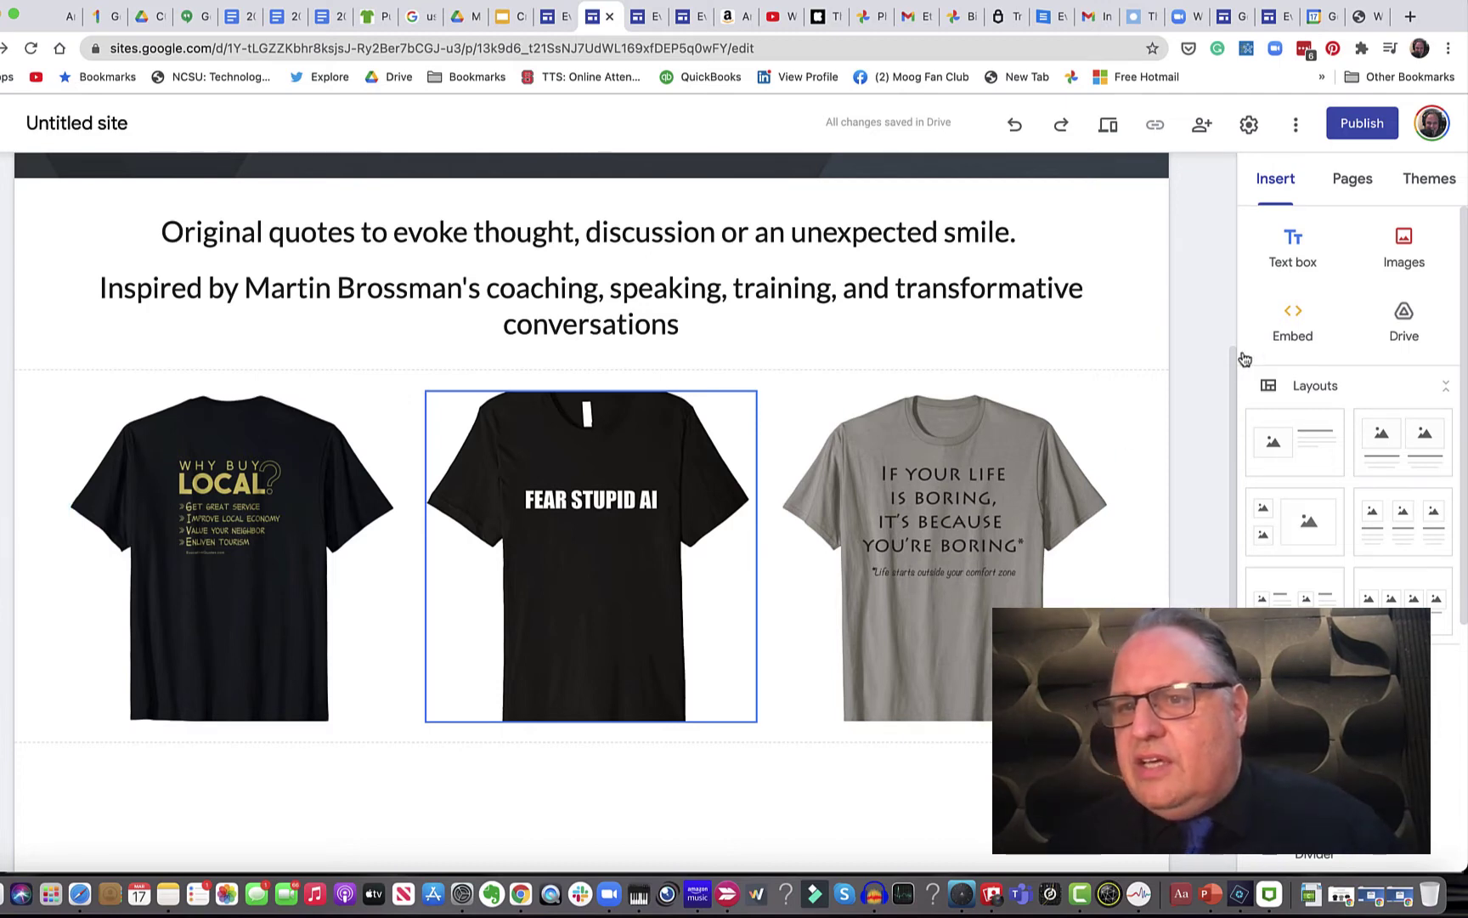
pyautogui.click(206, 529)
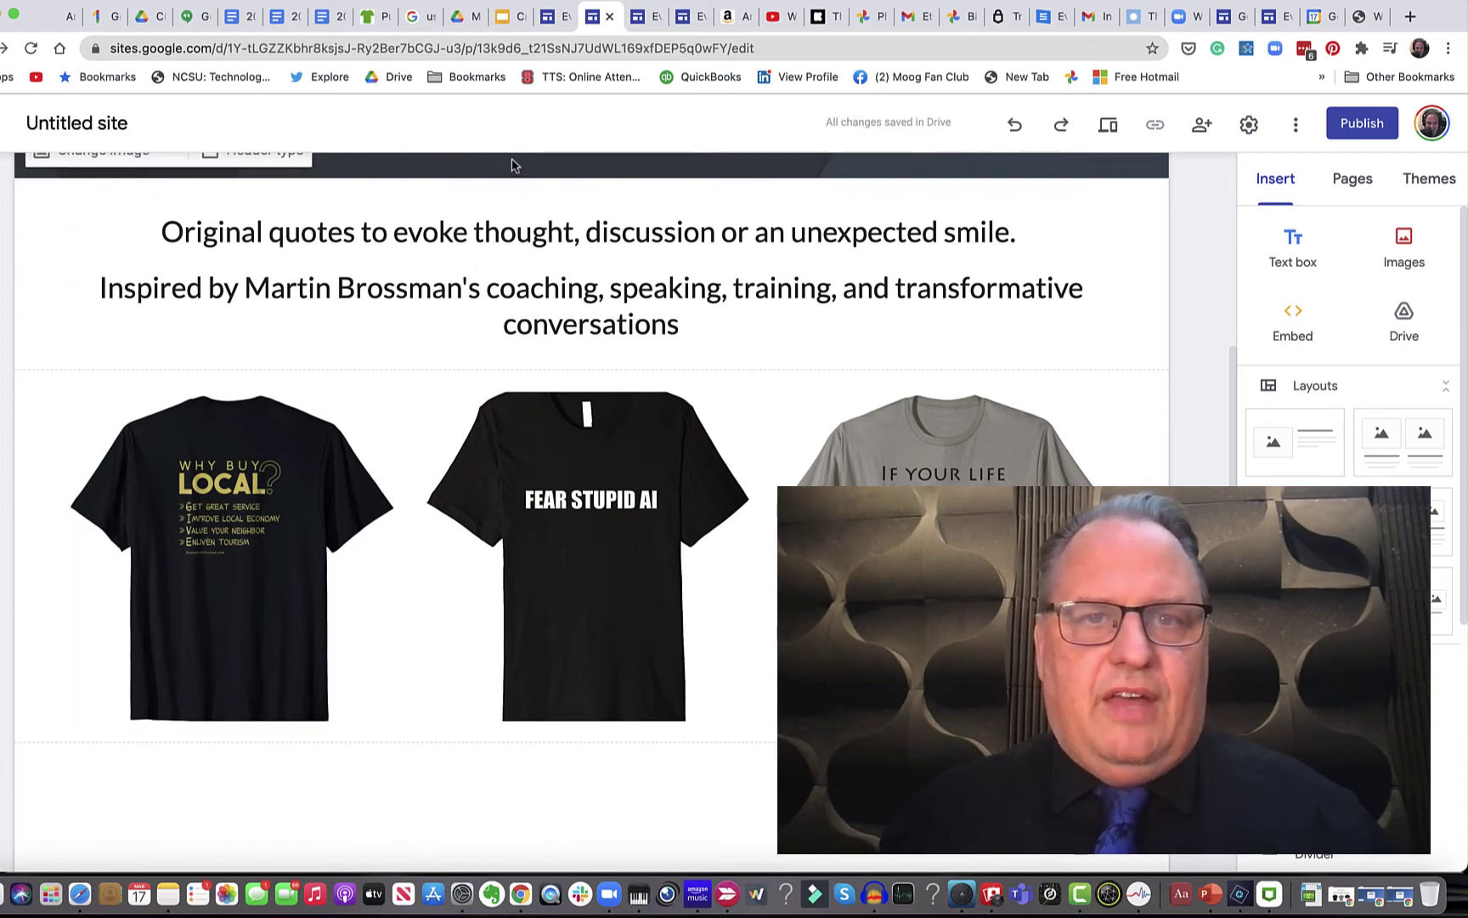
# - Copy the full URL of the Why Shop Local shirt's Amazon product page
pyautogui.click(551, 24)
pyautogui.click(522, 45)
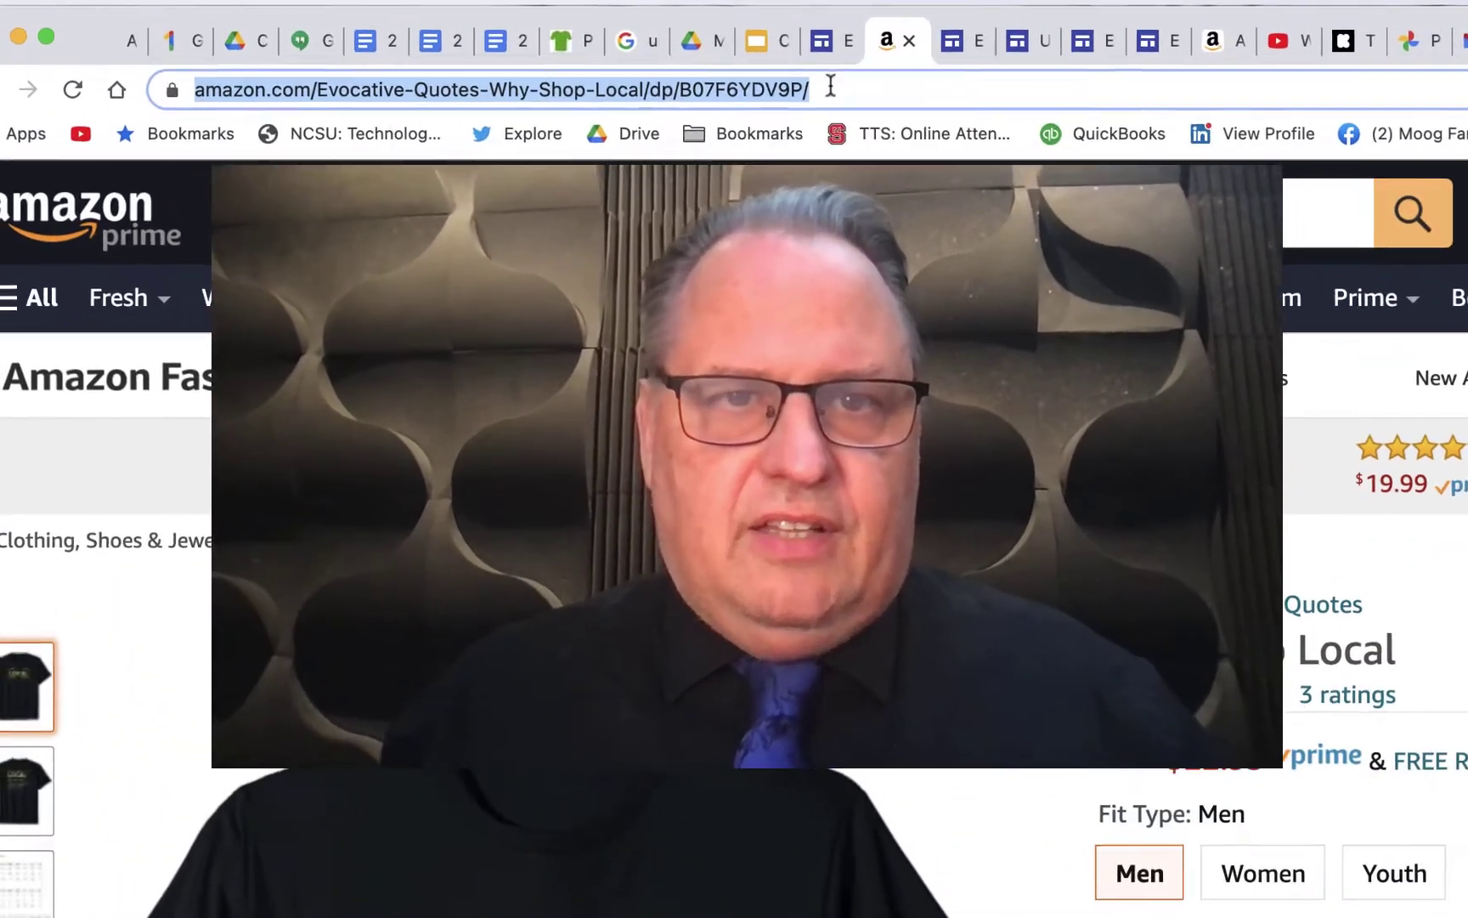
pyautogui.click(845, 88)
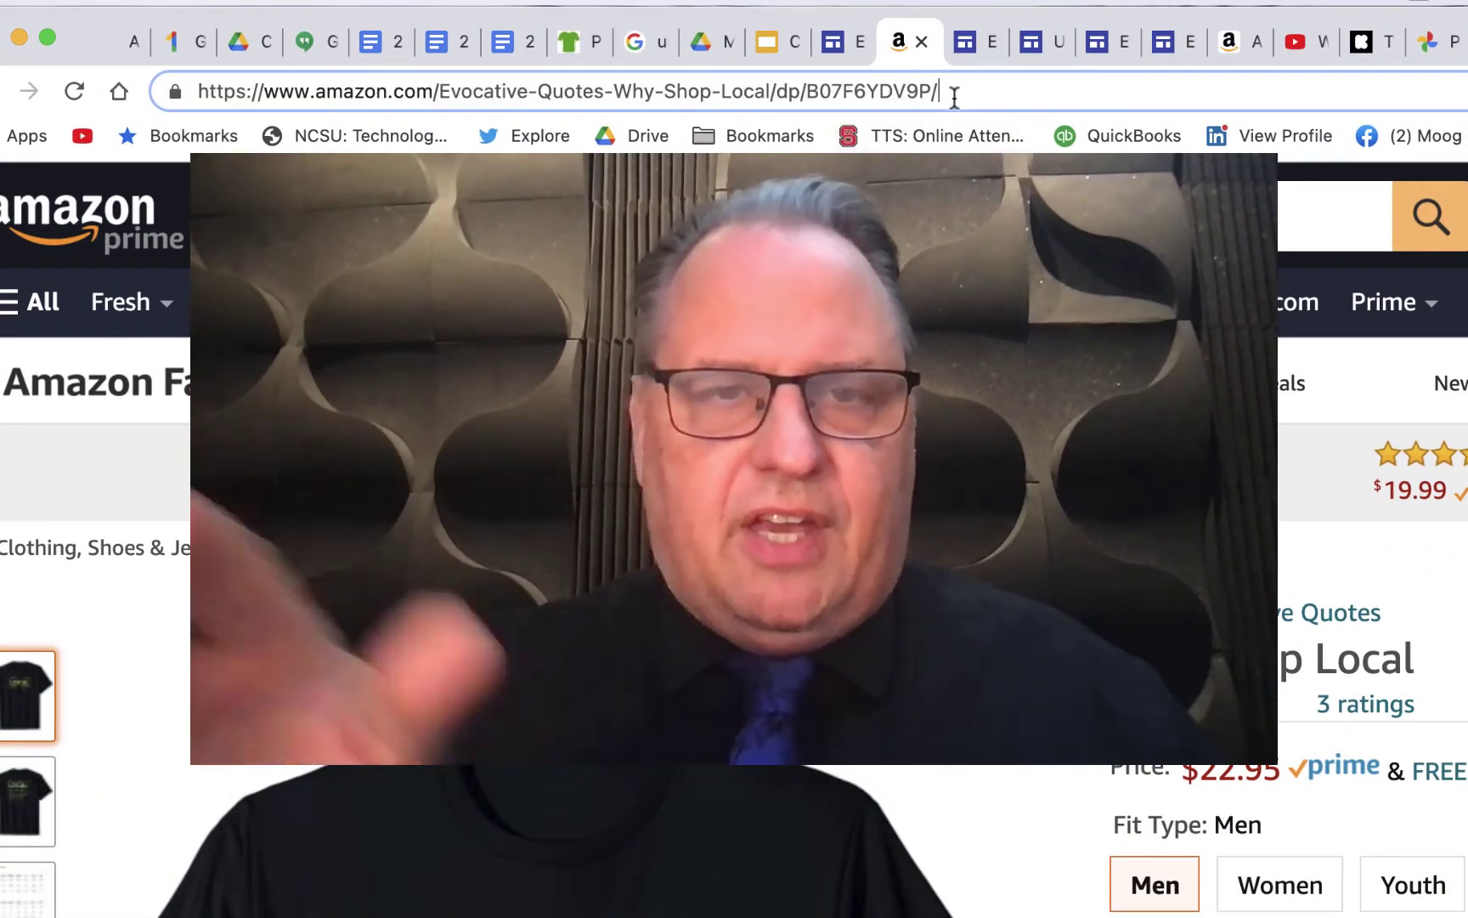
pyautogui.press('super+a')
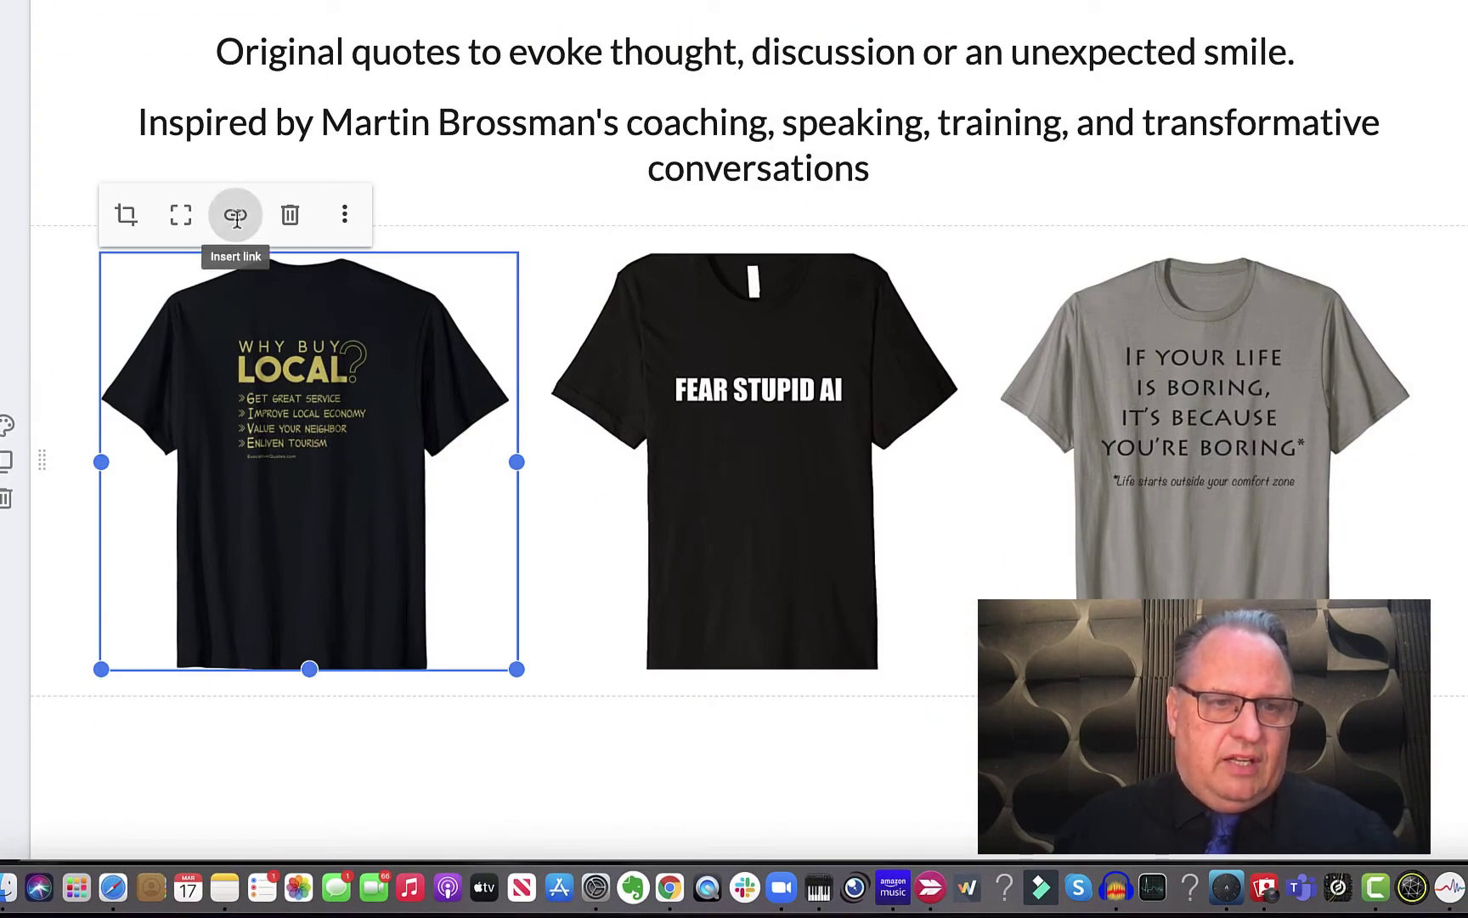
# - Link the Why Buy Local image to the copied Amazon URL, then try moving FEAR STUPID AI rightward
pyautogui.click(243, 217)
pyautogui.press('super+v')
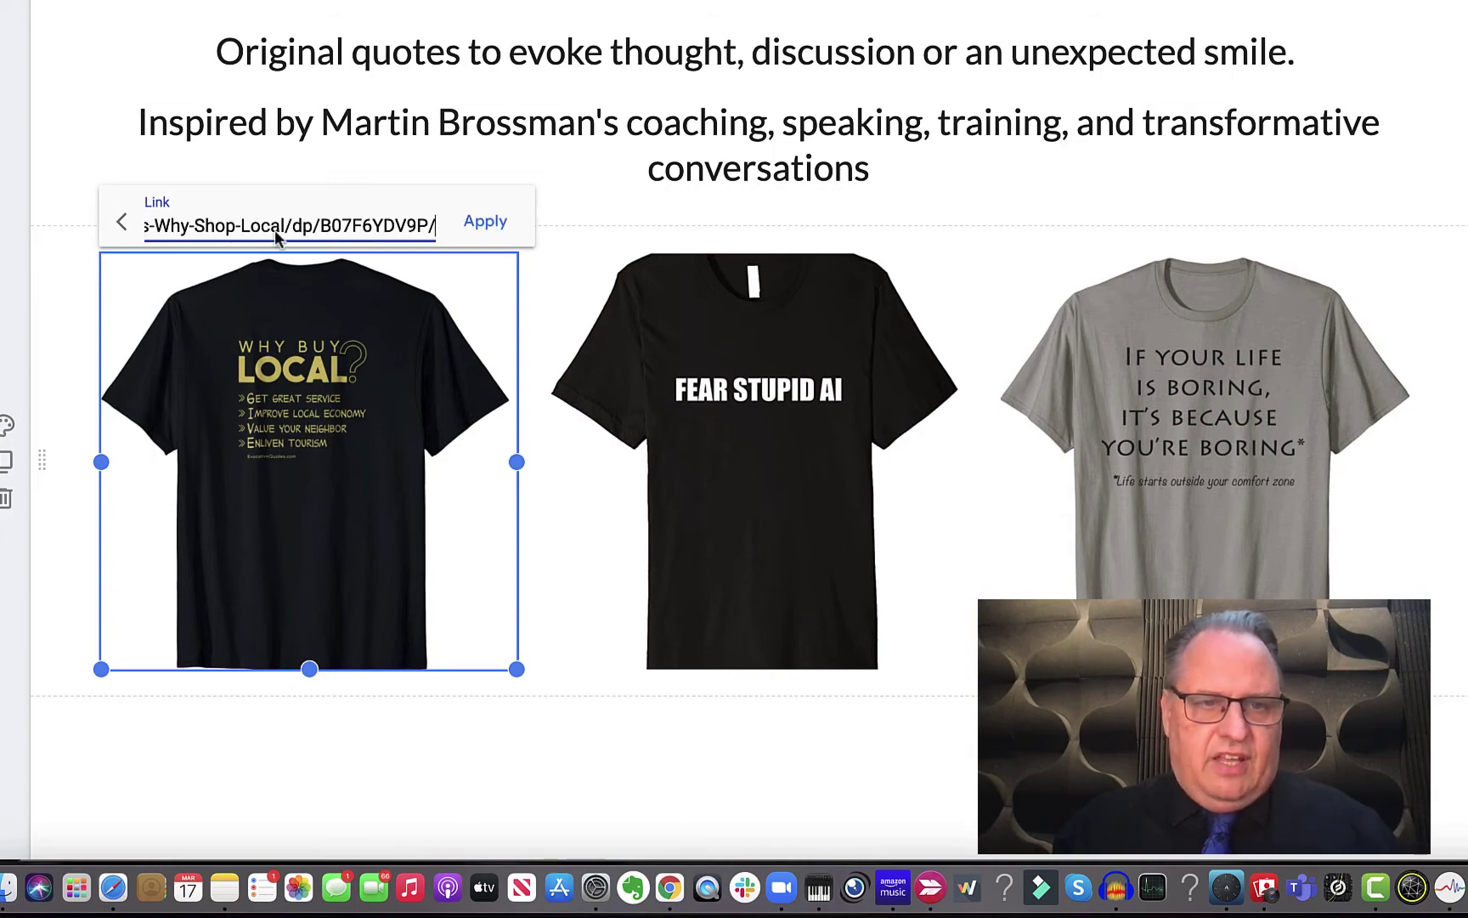
pyautogui.click(498, 228)
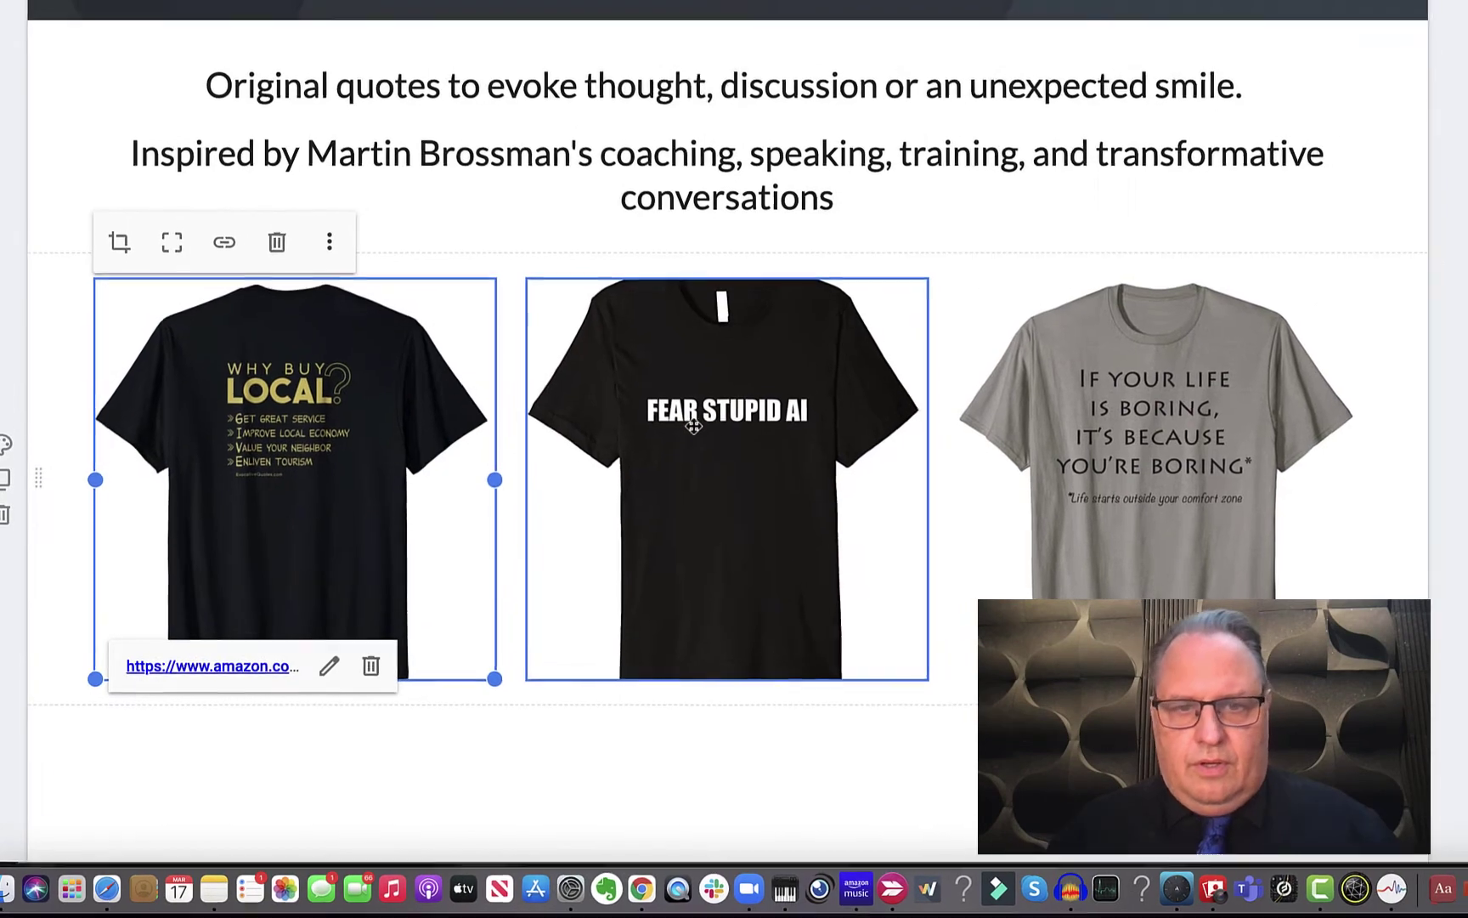
pyautogui.moveTo(708, 420); pyautogui.dragTo(1058, 418)
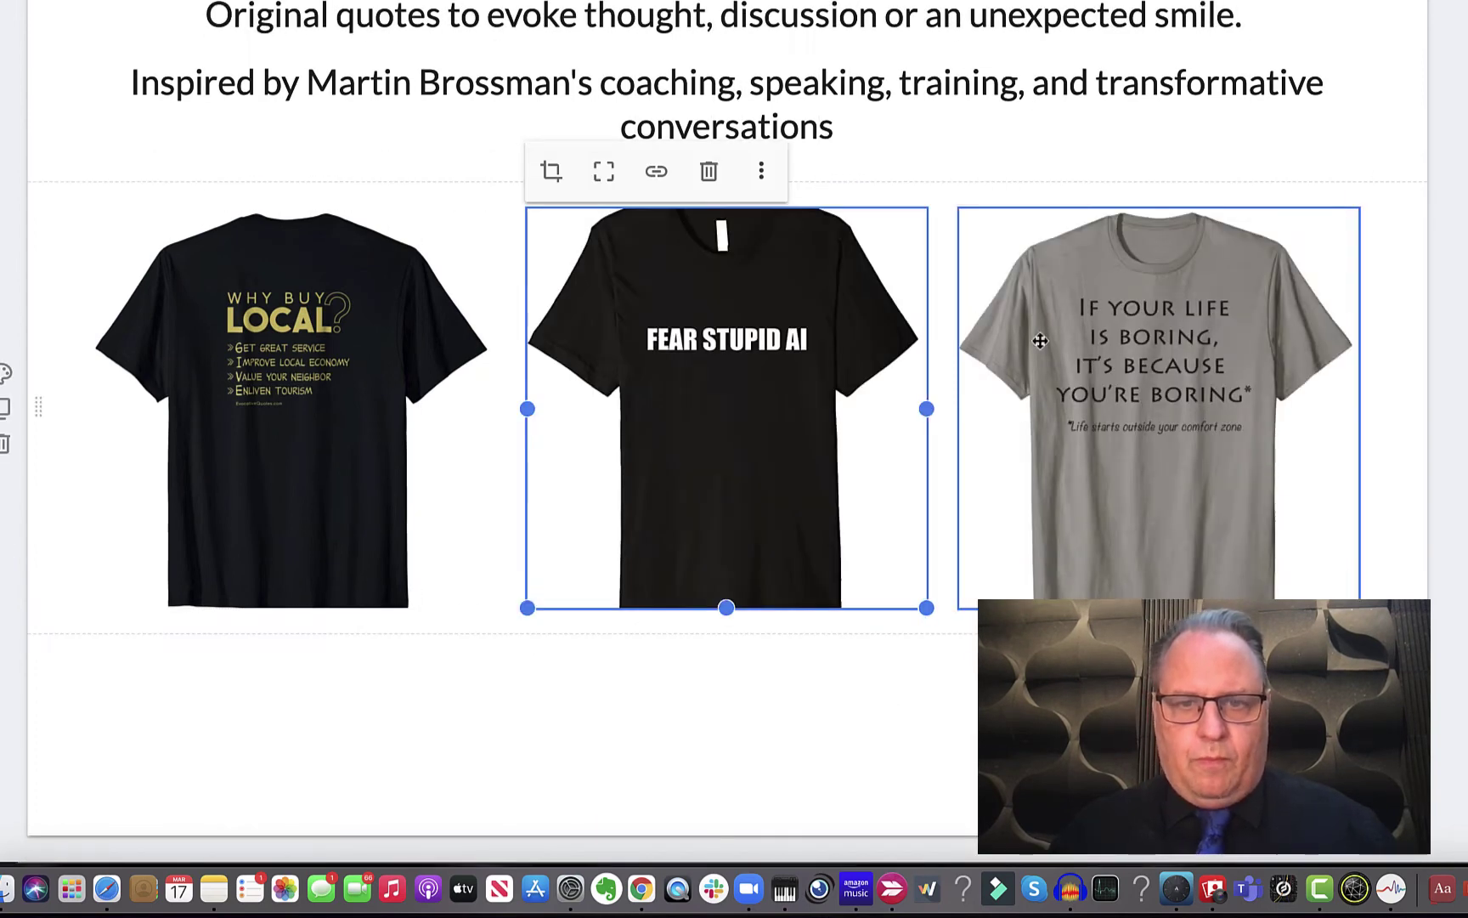
# - Drag the grey If Your Life Is Boring shirt into the middle, pushing FEAR STUPID AI right
pyautogui.click(1095, 428)
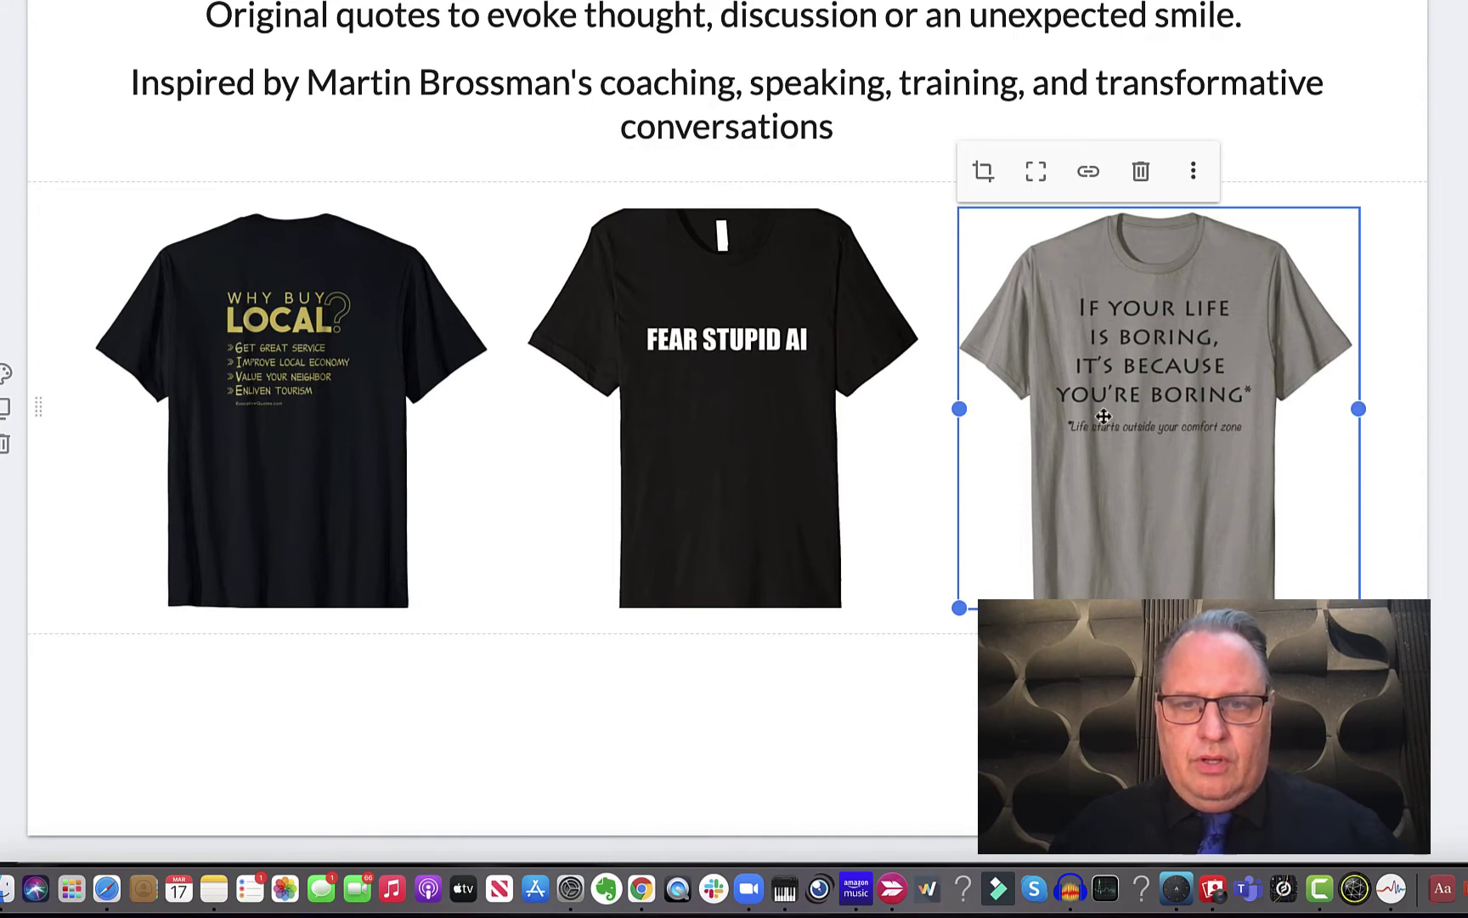
pyautogui.moveTo(1103, 416); pyautogui.dragTo(634, 385)
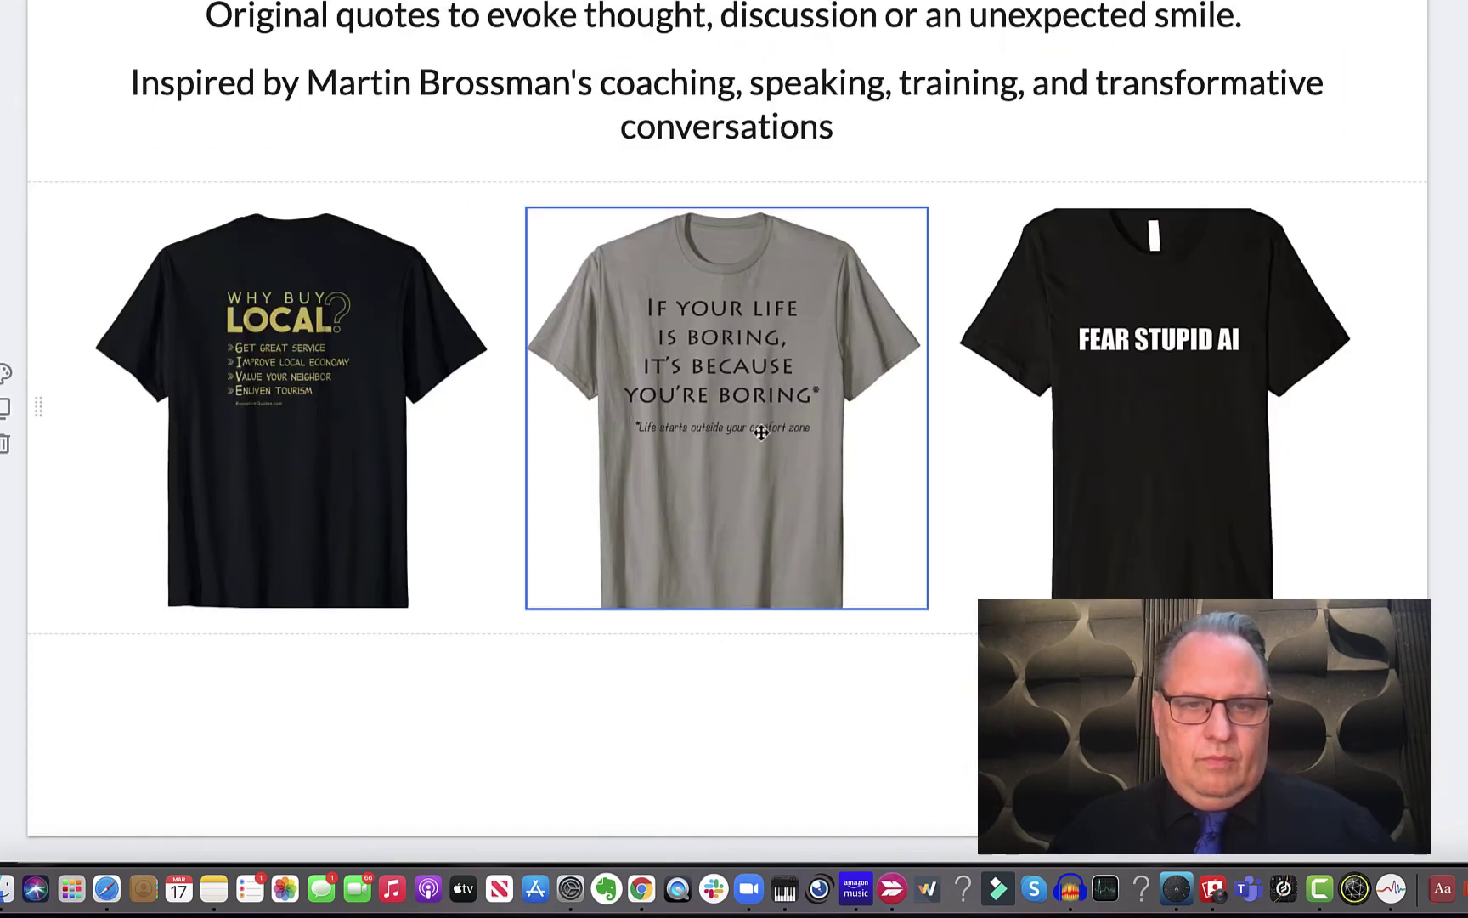
pyautogui.click(753, 421)
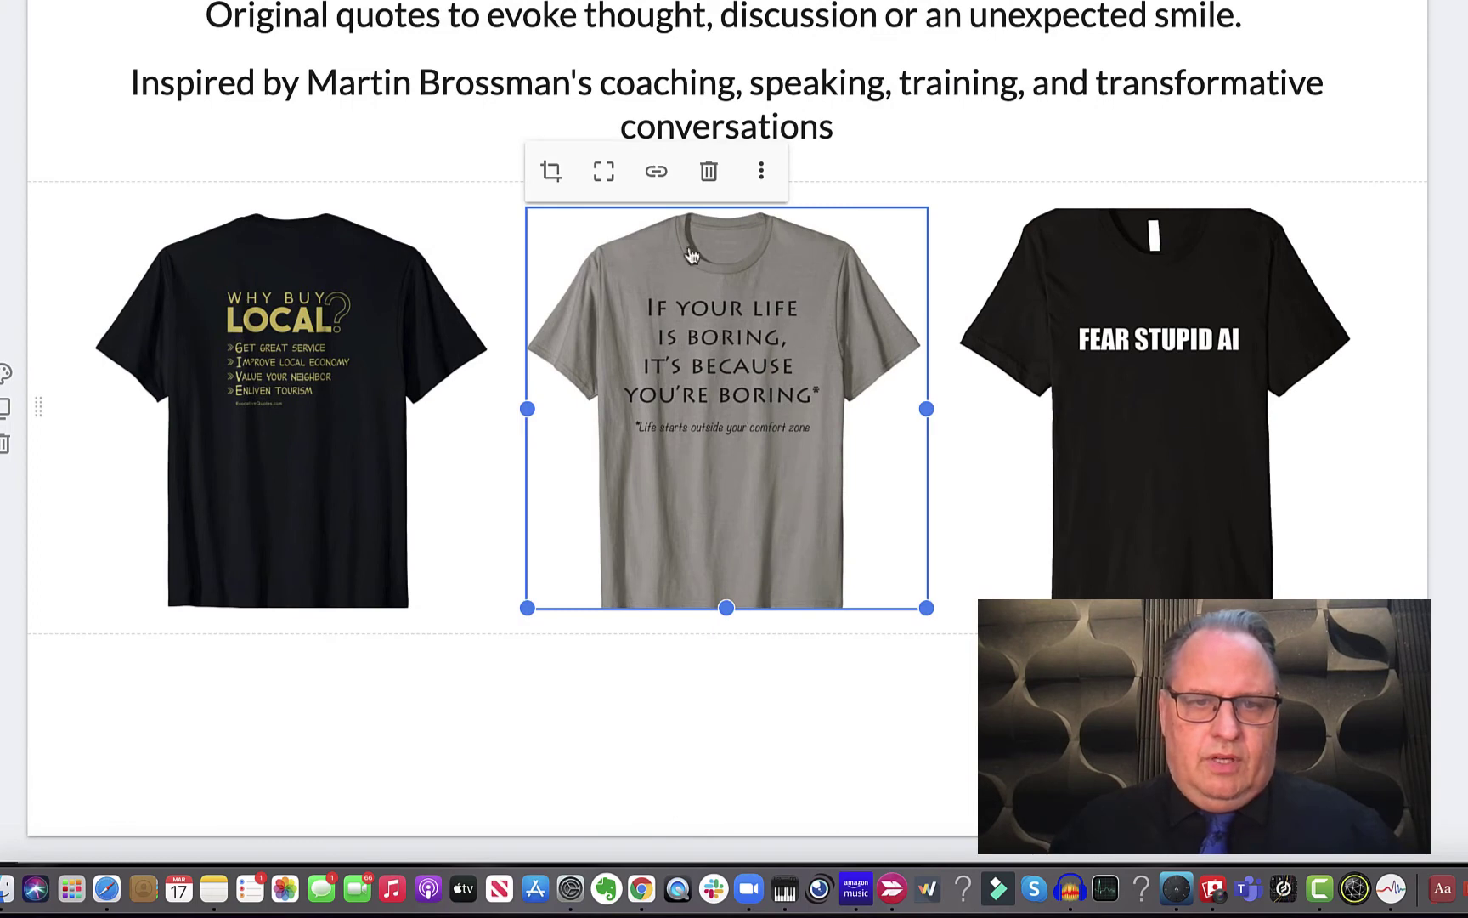
pyautogui.click(658, 173)
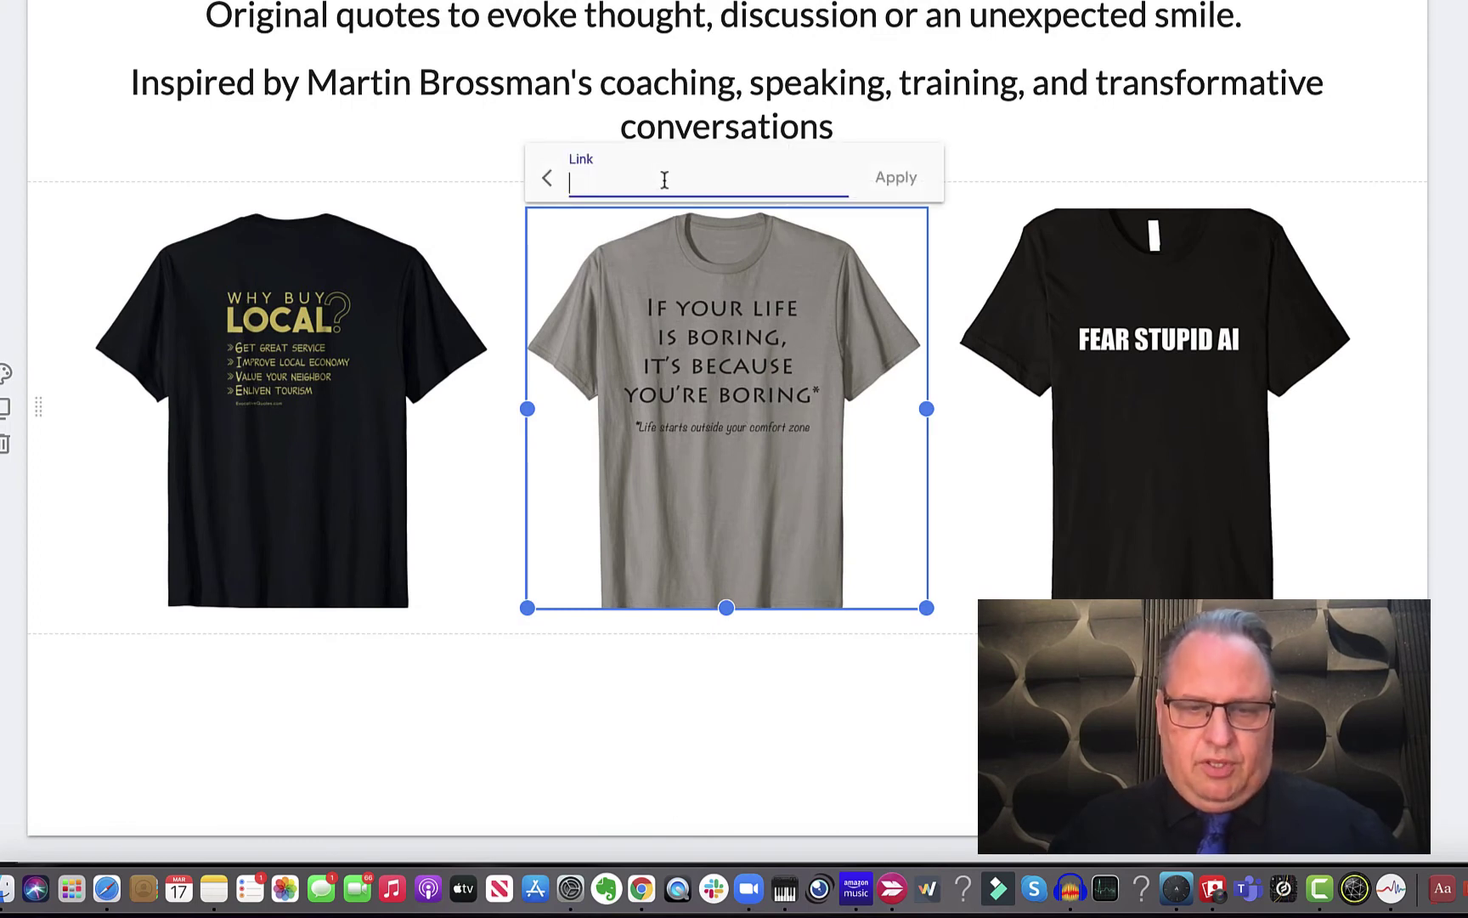
# - Link the grey middle shirt image to its Amazon product page
pyautogui.press('super+v')
pyautogui.click(898, 181)
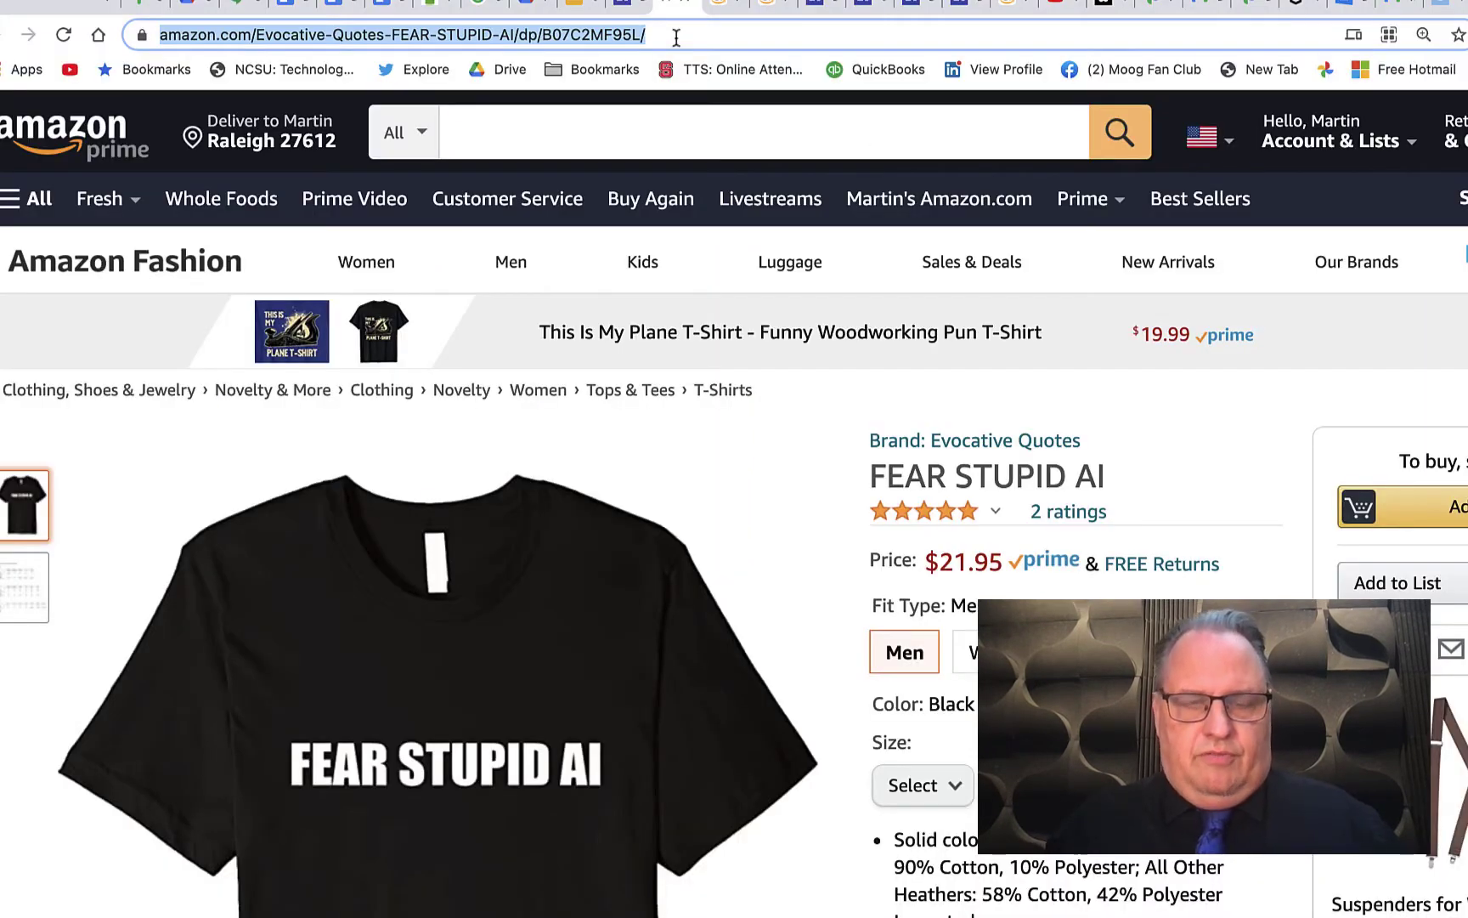
pyautogui.click(884, 6)
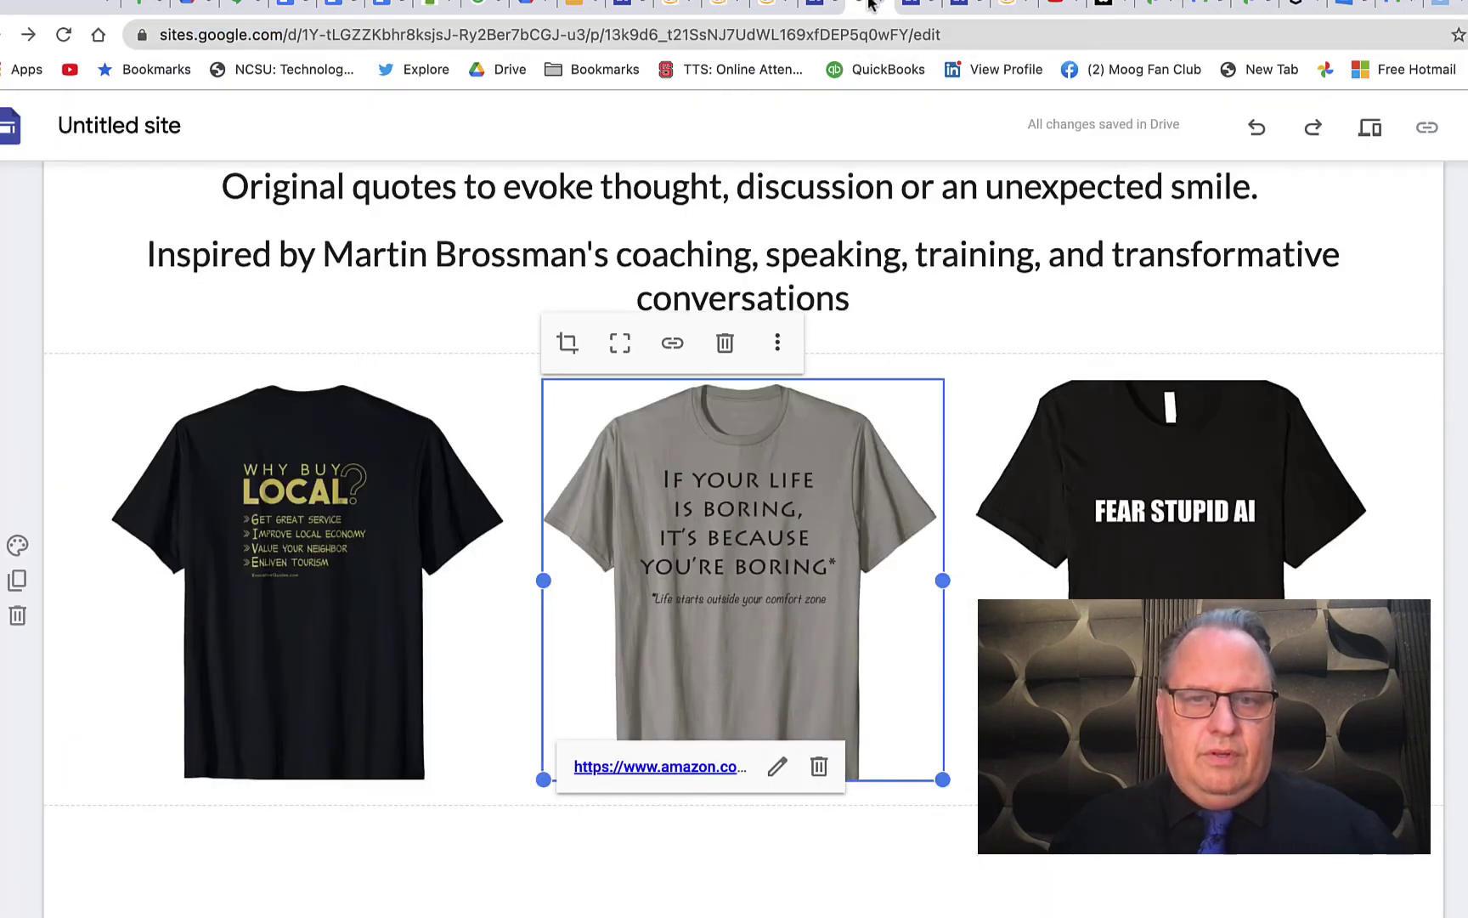
# - Link the FEAR STUPID AI shirt image to its Amazon product page
pyautogui.click(1104, 508)
pyautogui.click(1104, 347)
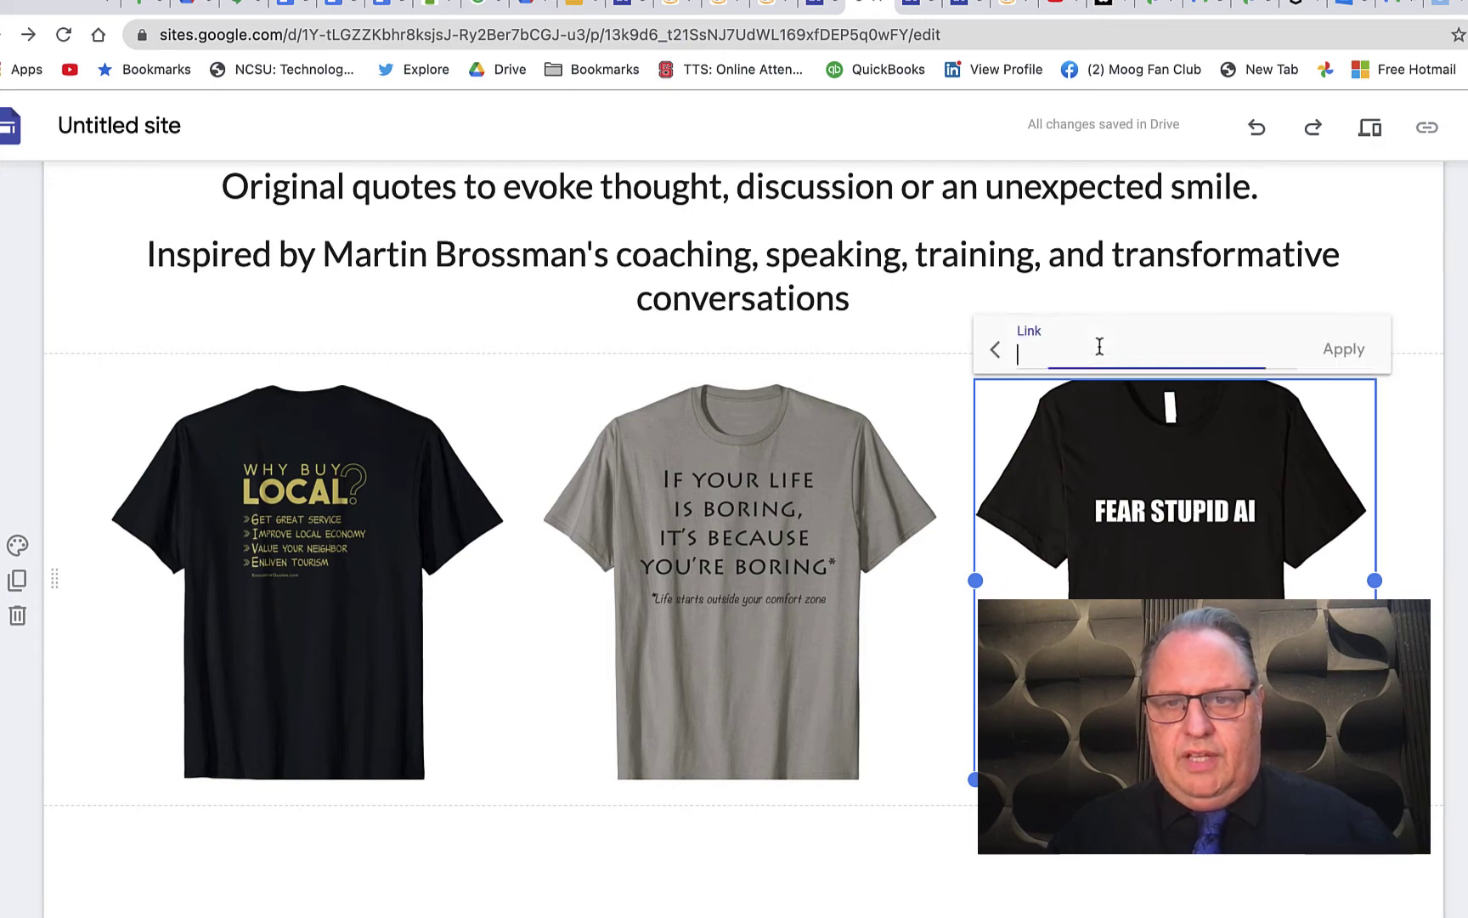
pyautogui.press('super+v')
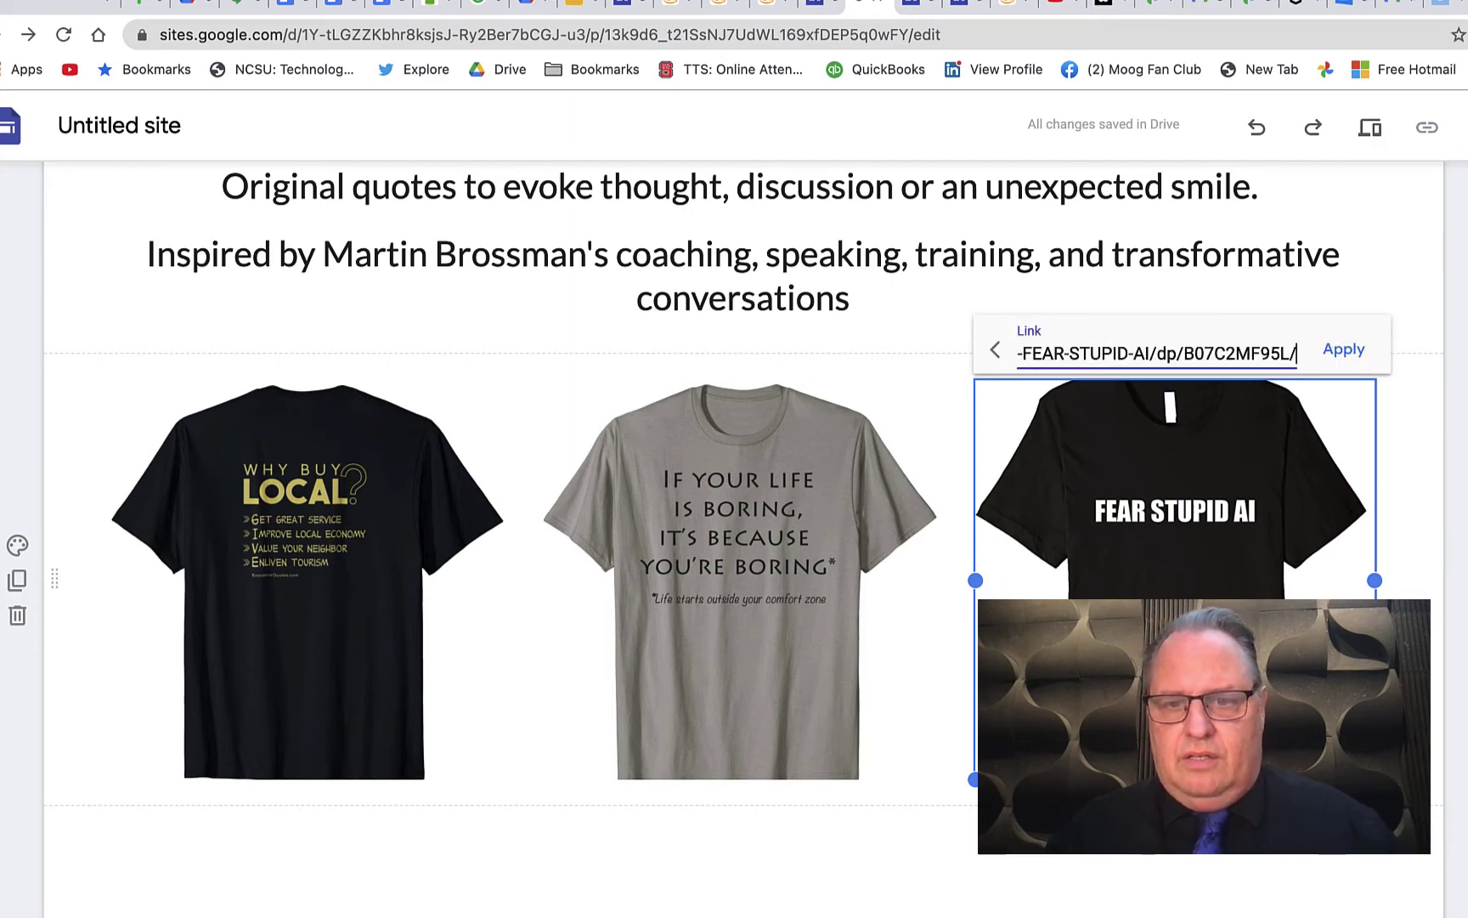
pyautogui.click(1236, 876)
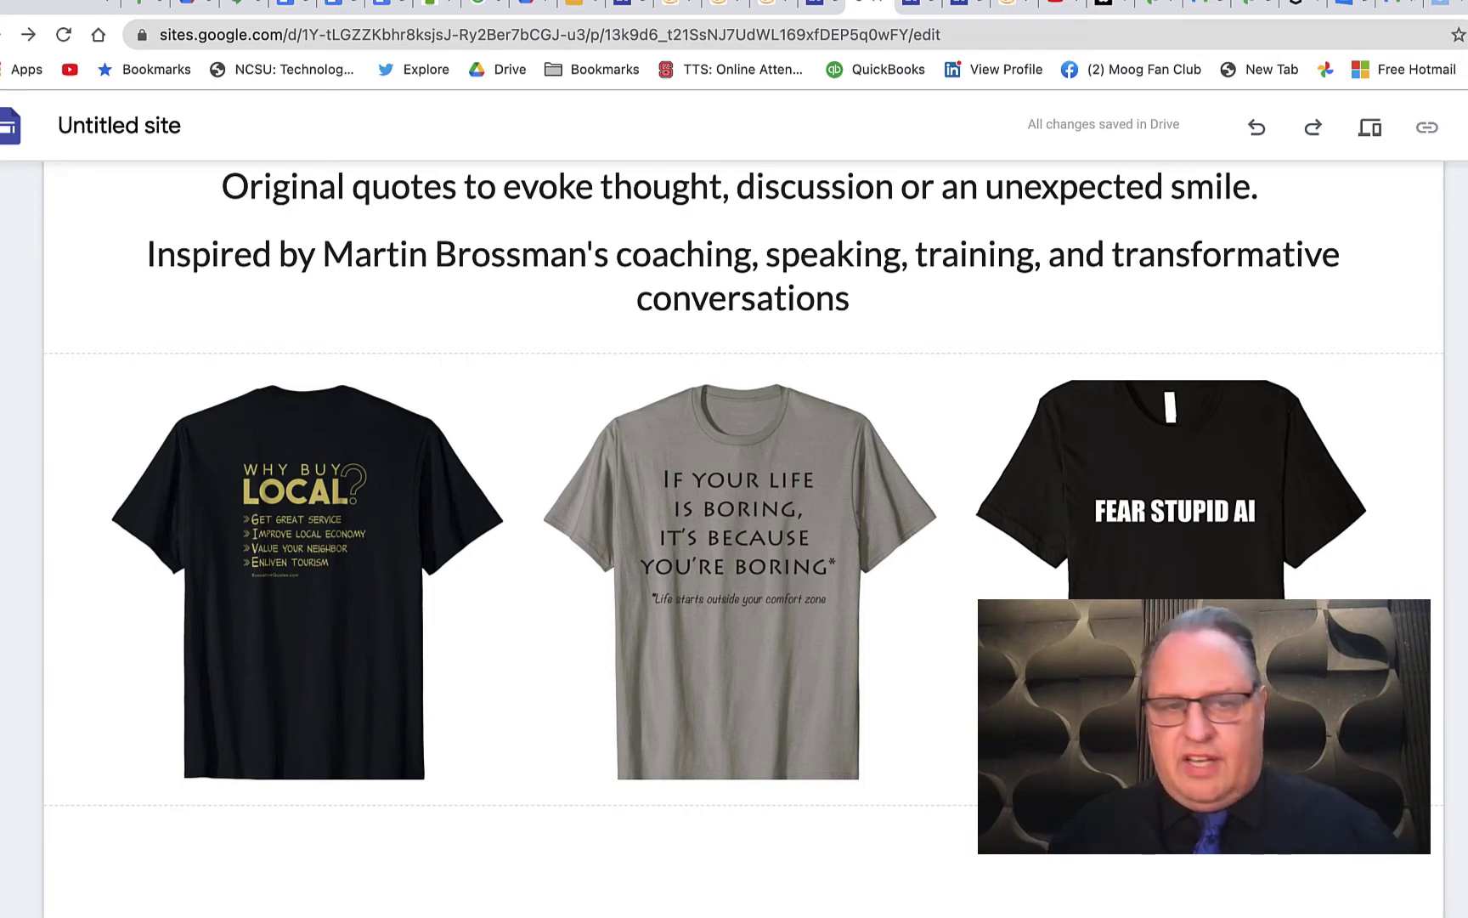
pyautogui.click(705, 850)
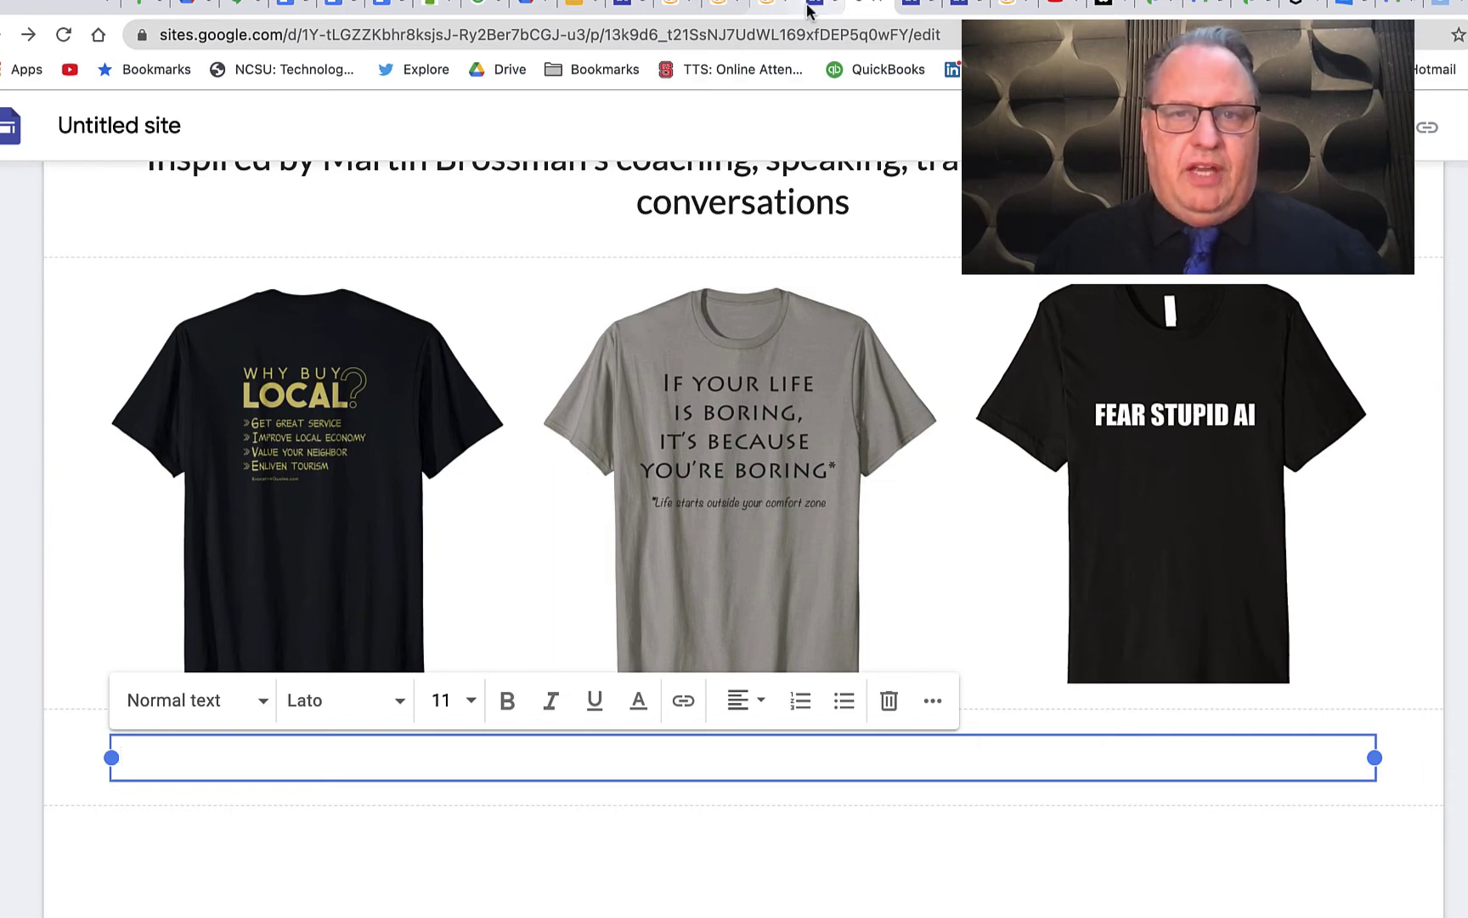
# - Paste the 'Follow us on Facebook at:' line into the new text box and preview the site
pyautogui.write('Follow us on Facebook at: https://www.facebook.com/EvocativeQuotes')
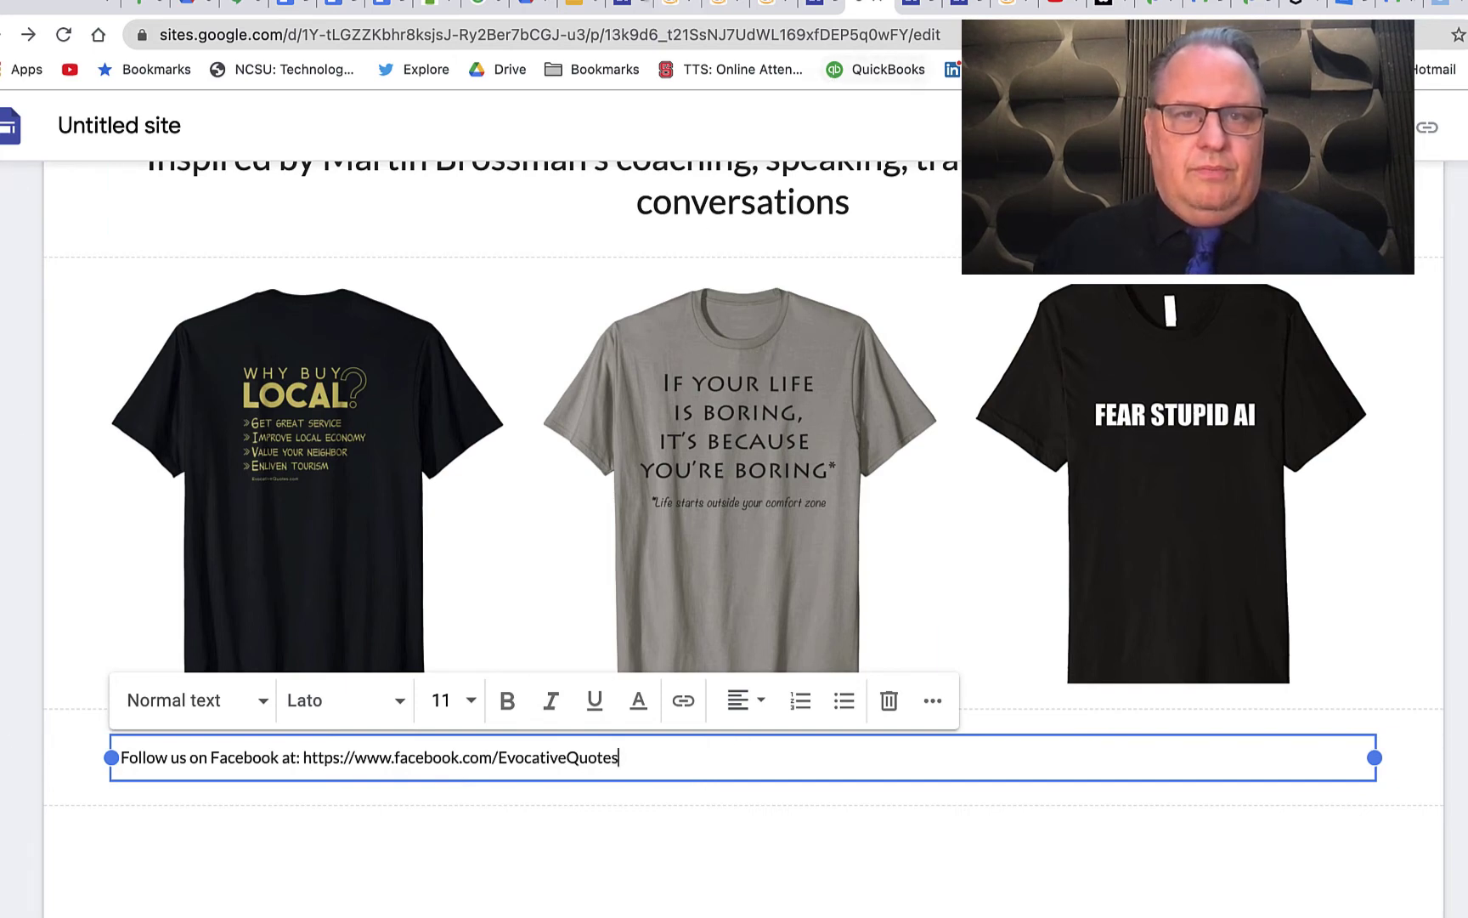
pyautogui.click(625, 5)
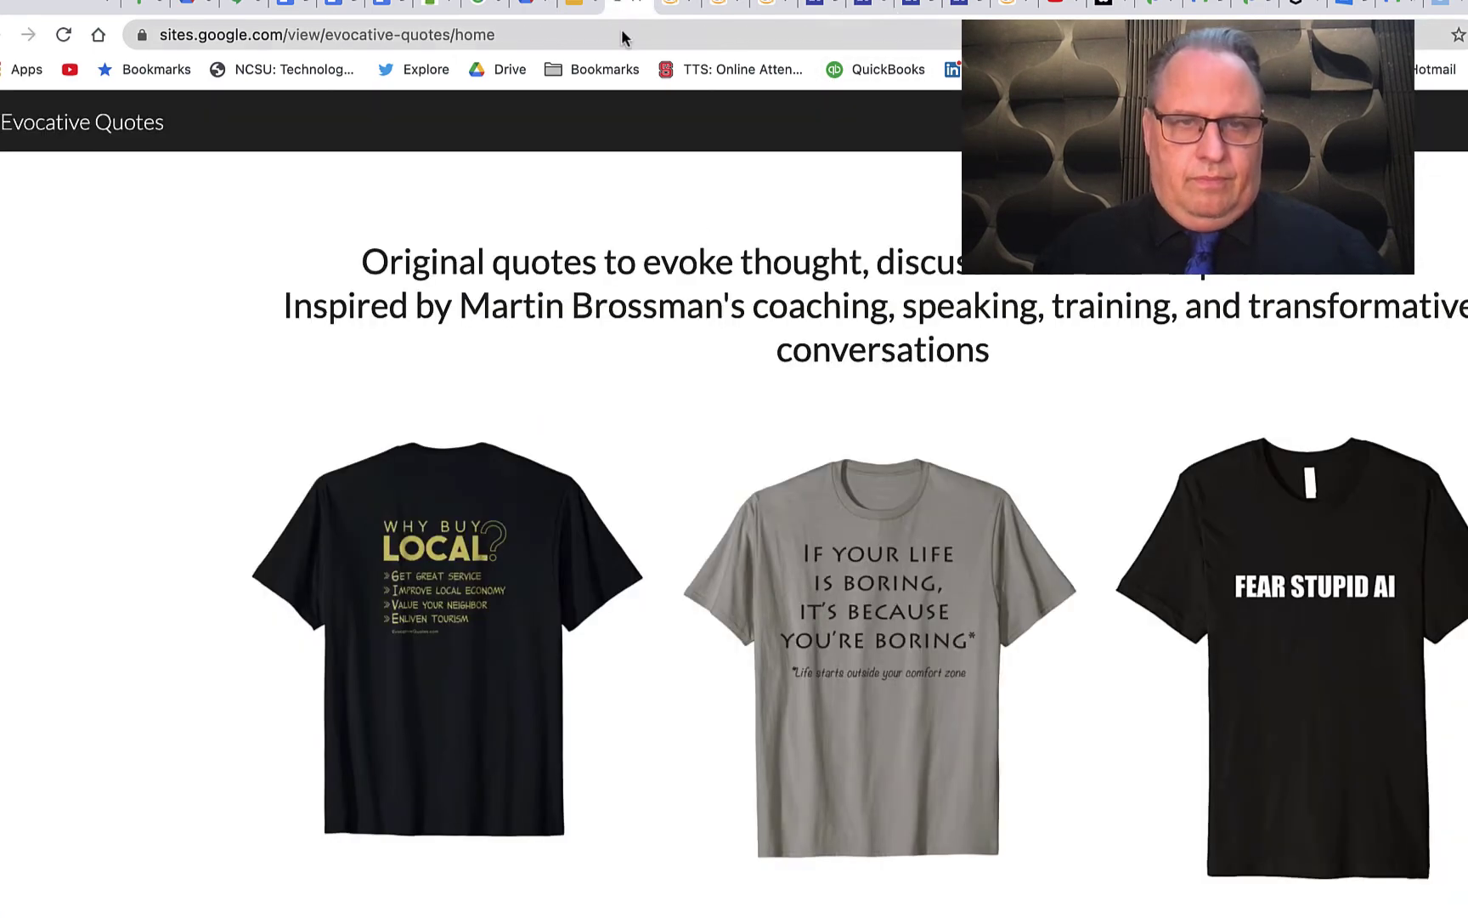
pyautogui.click(820, 7)
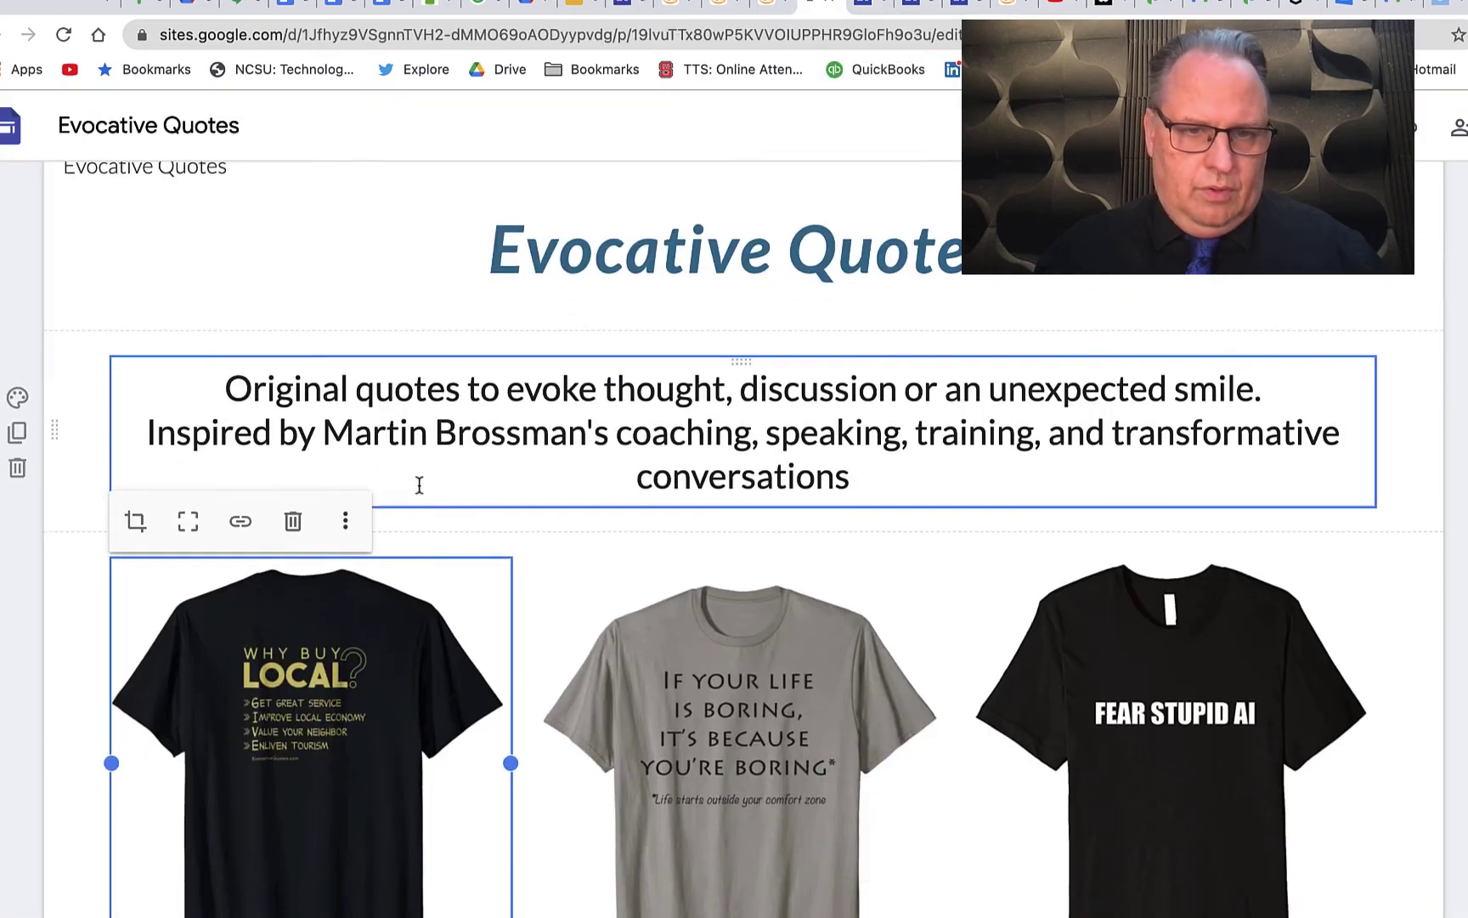
pyautogui.scroll(-3, 419, 484)
pyautogui.scroll(-1, 419, 484)
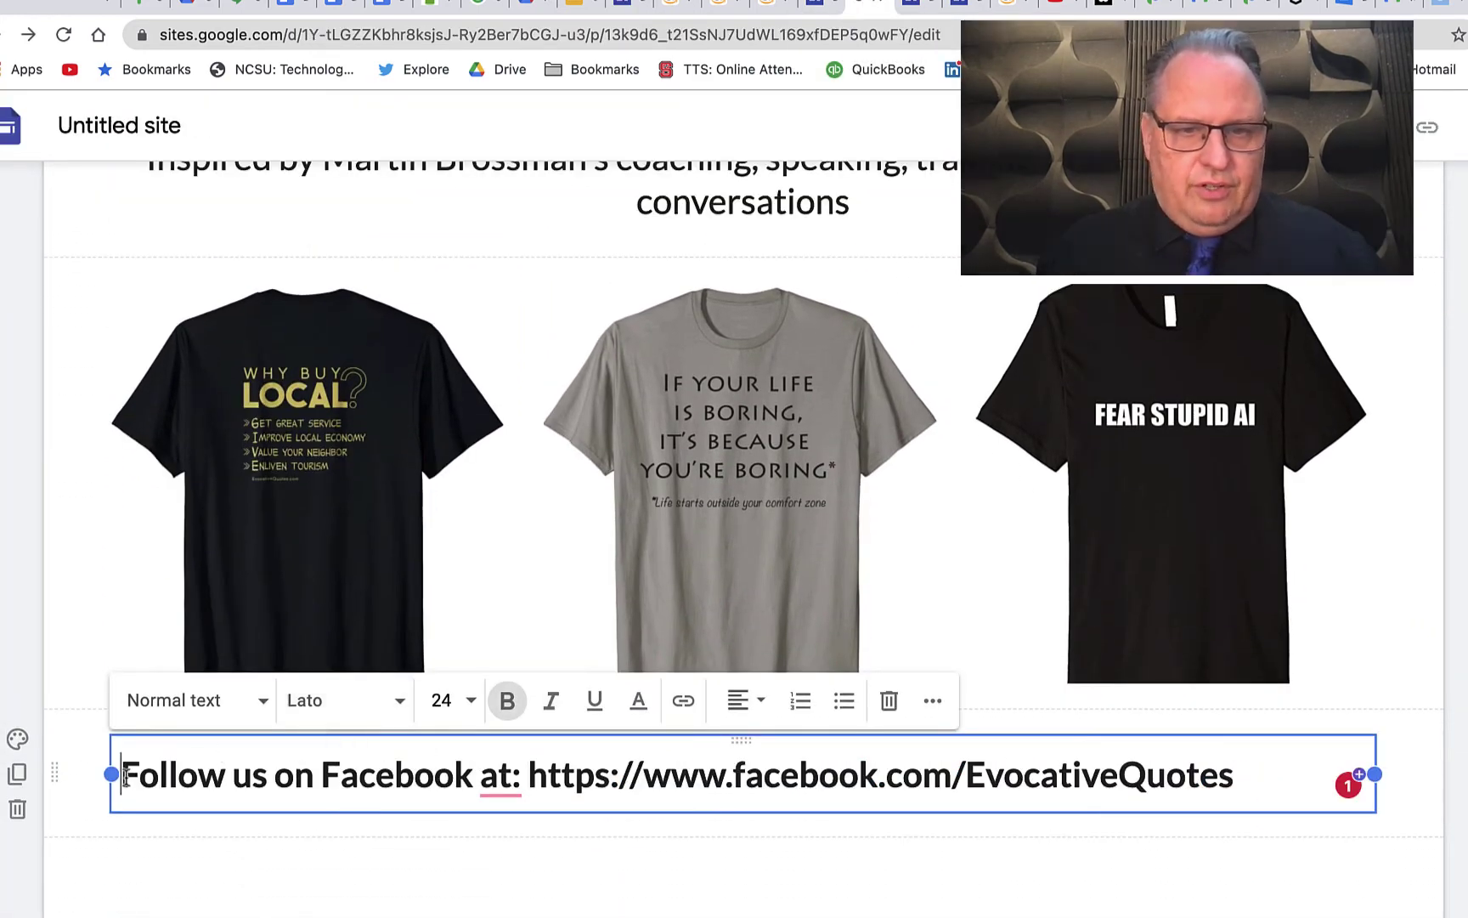
# - Centre the Facebook line and turn its Facebook address into a hyperlink
pyautogui.tripleClick(124, 775)
pyautogui.click(741, 700)
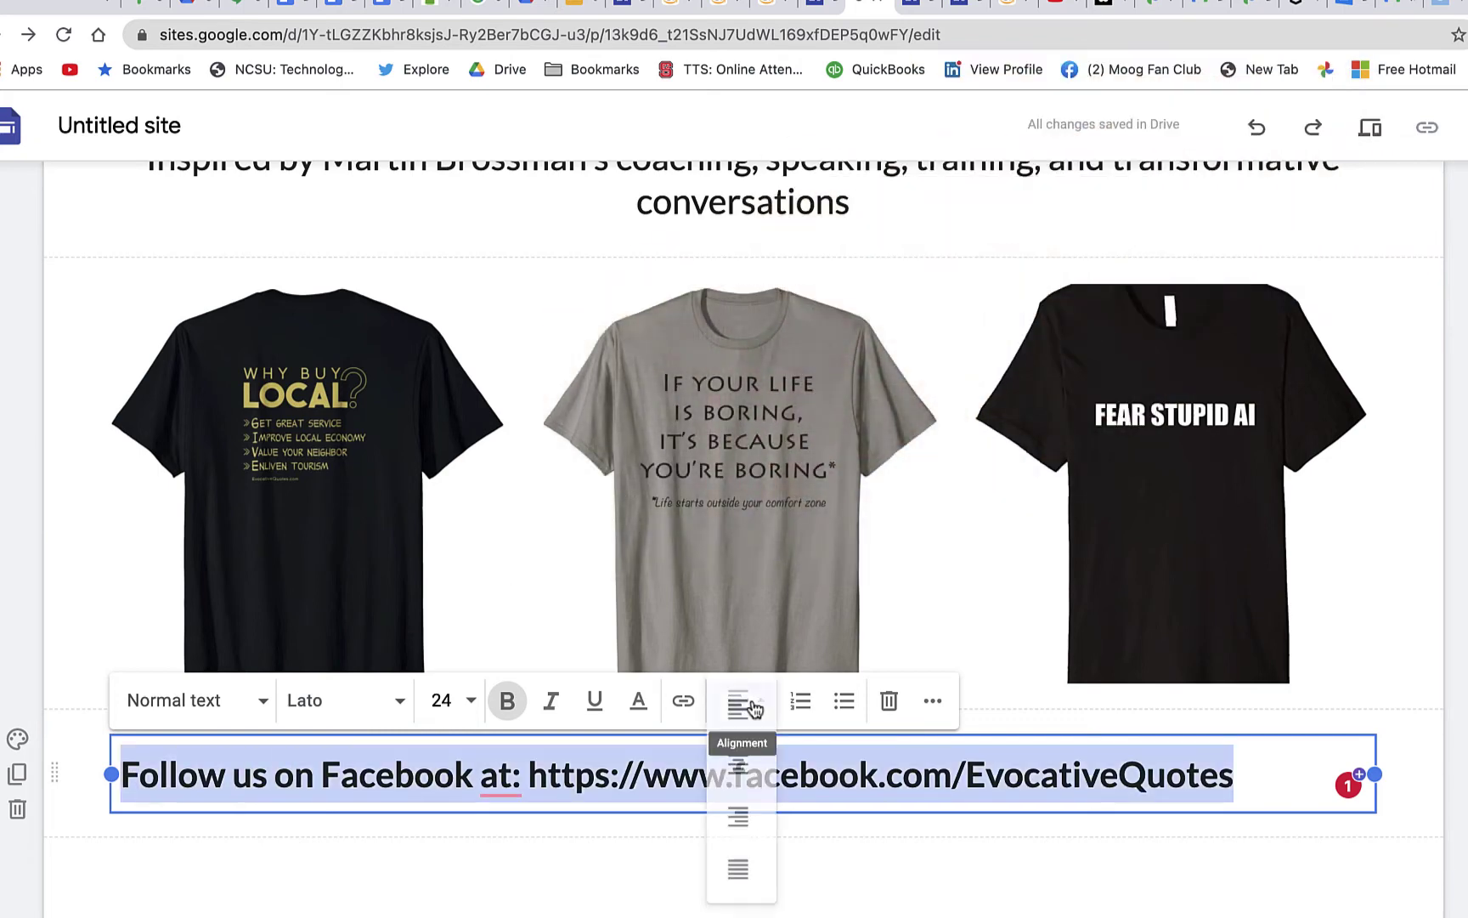
pyautogui.click(736, 766)
pyautogui.click(661, 775)
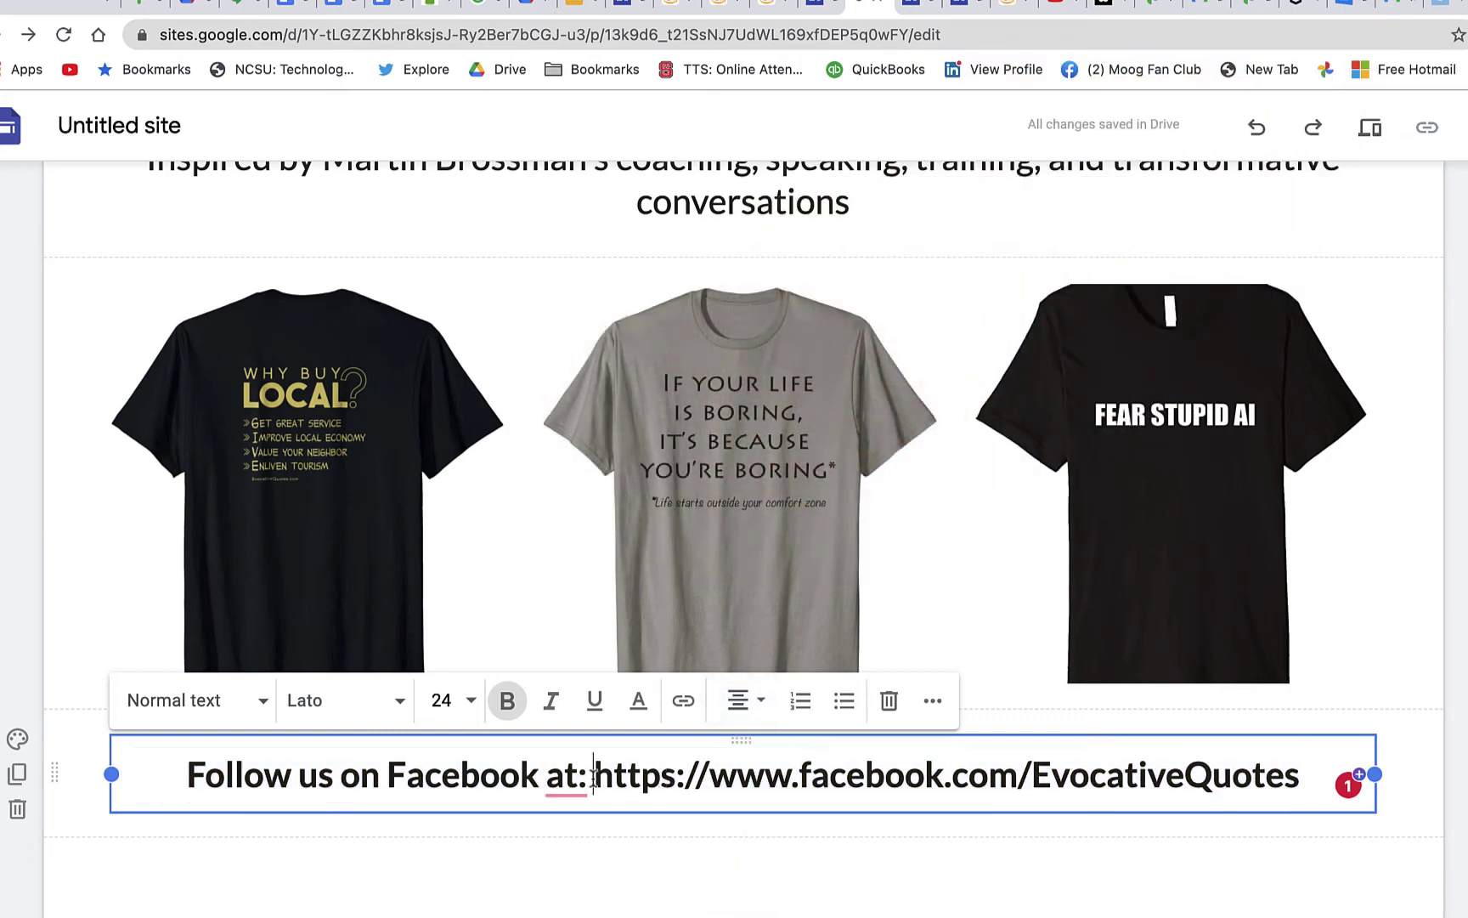
pyautogui.moveTo(594, 775); pyautogui.dragTo(1309, 776)
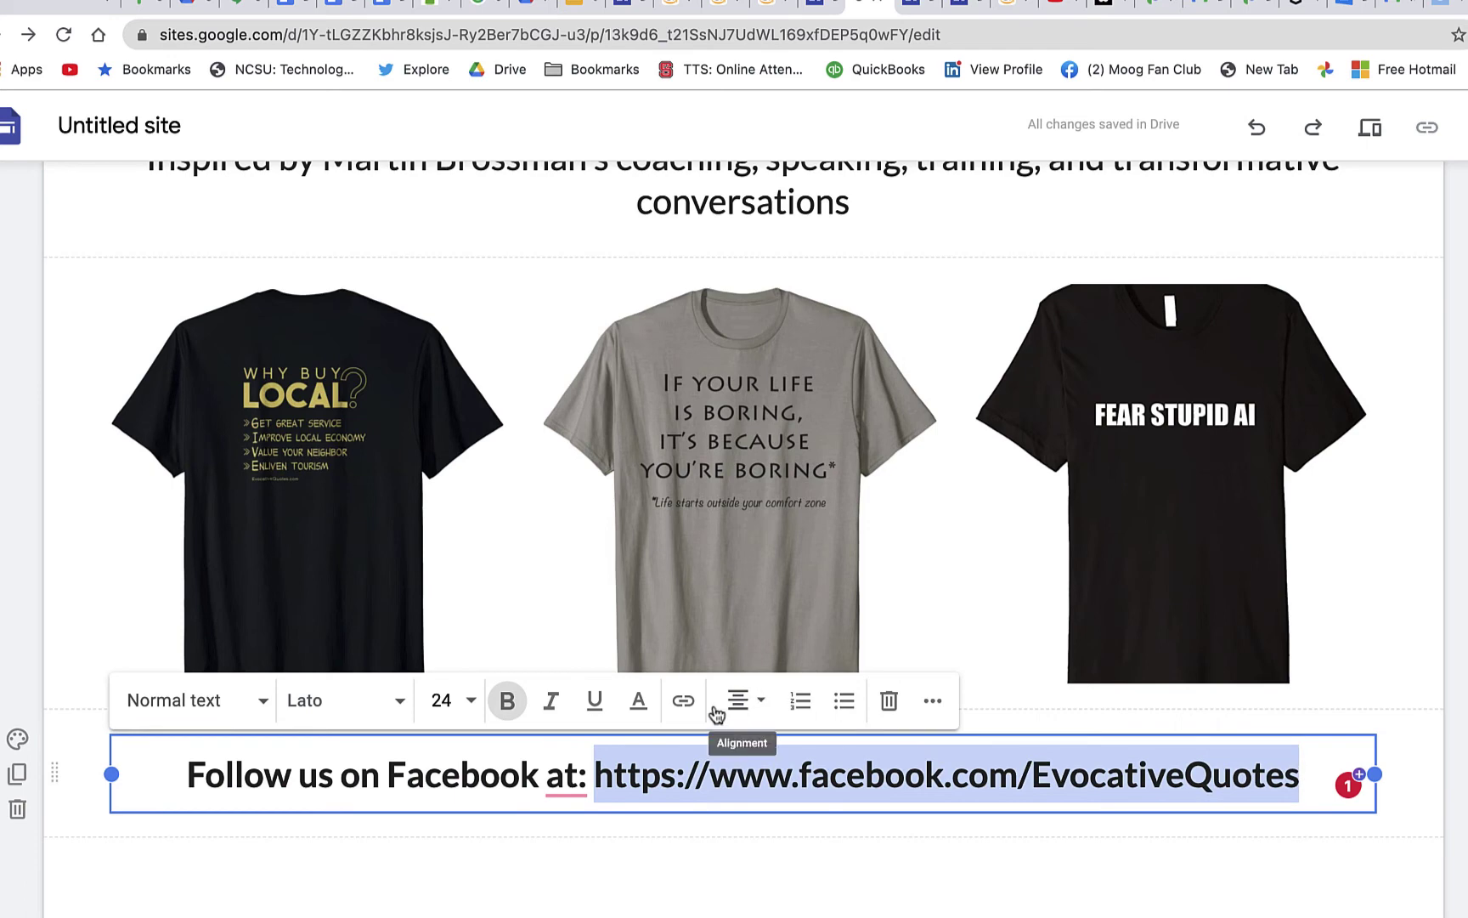
pyautogui.click(685, 703)
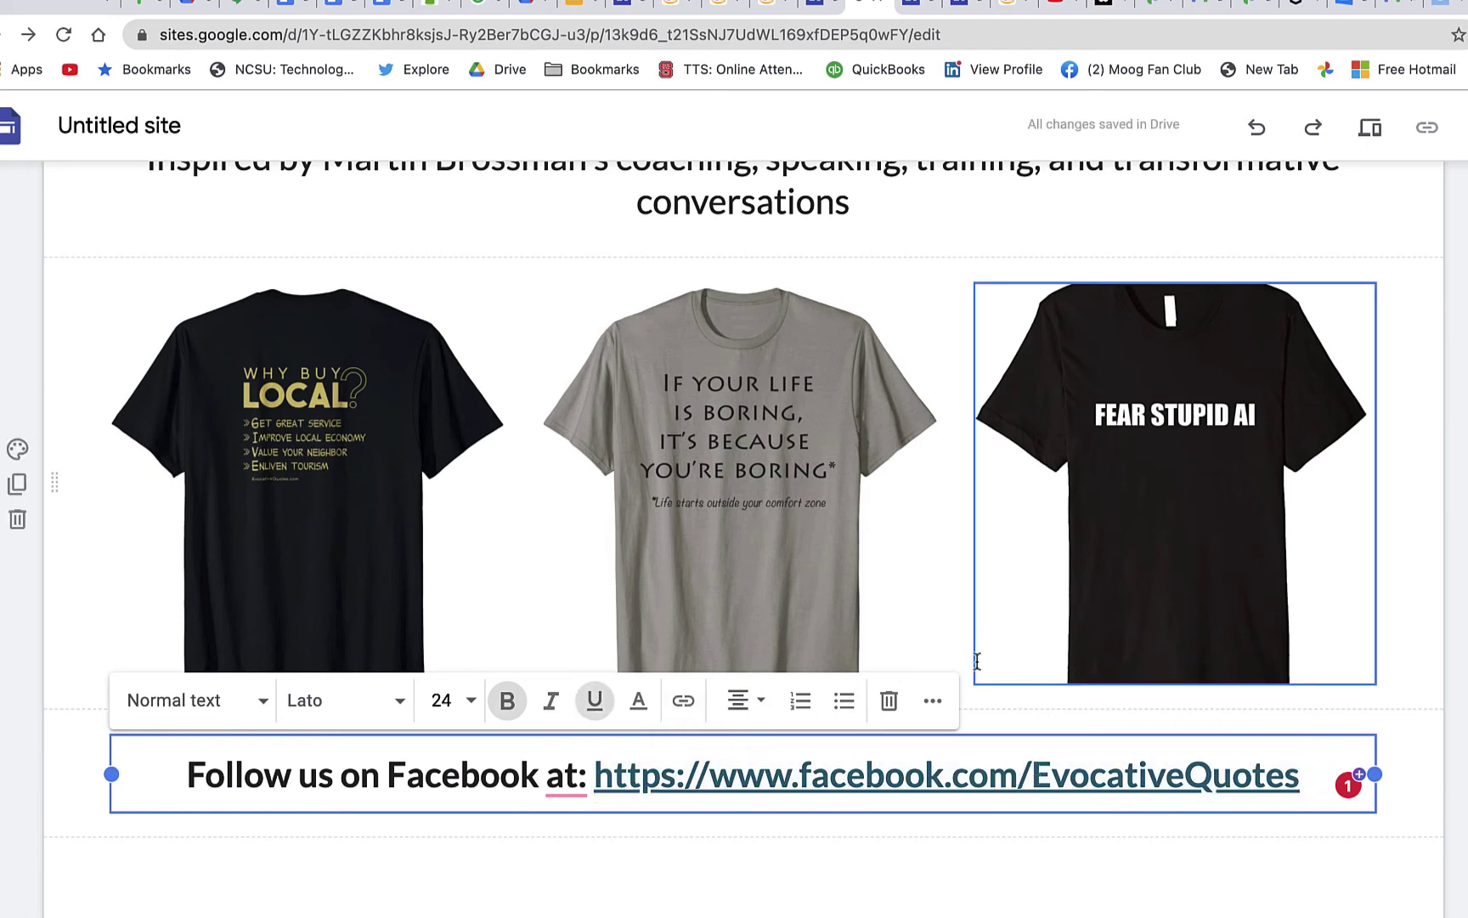
pyautogui.click(961, 909)
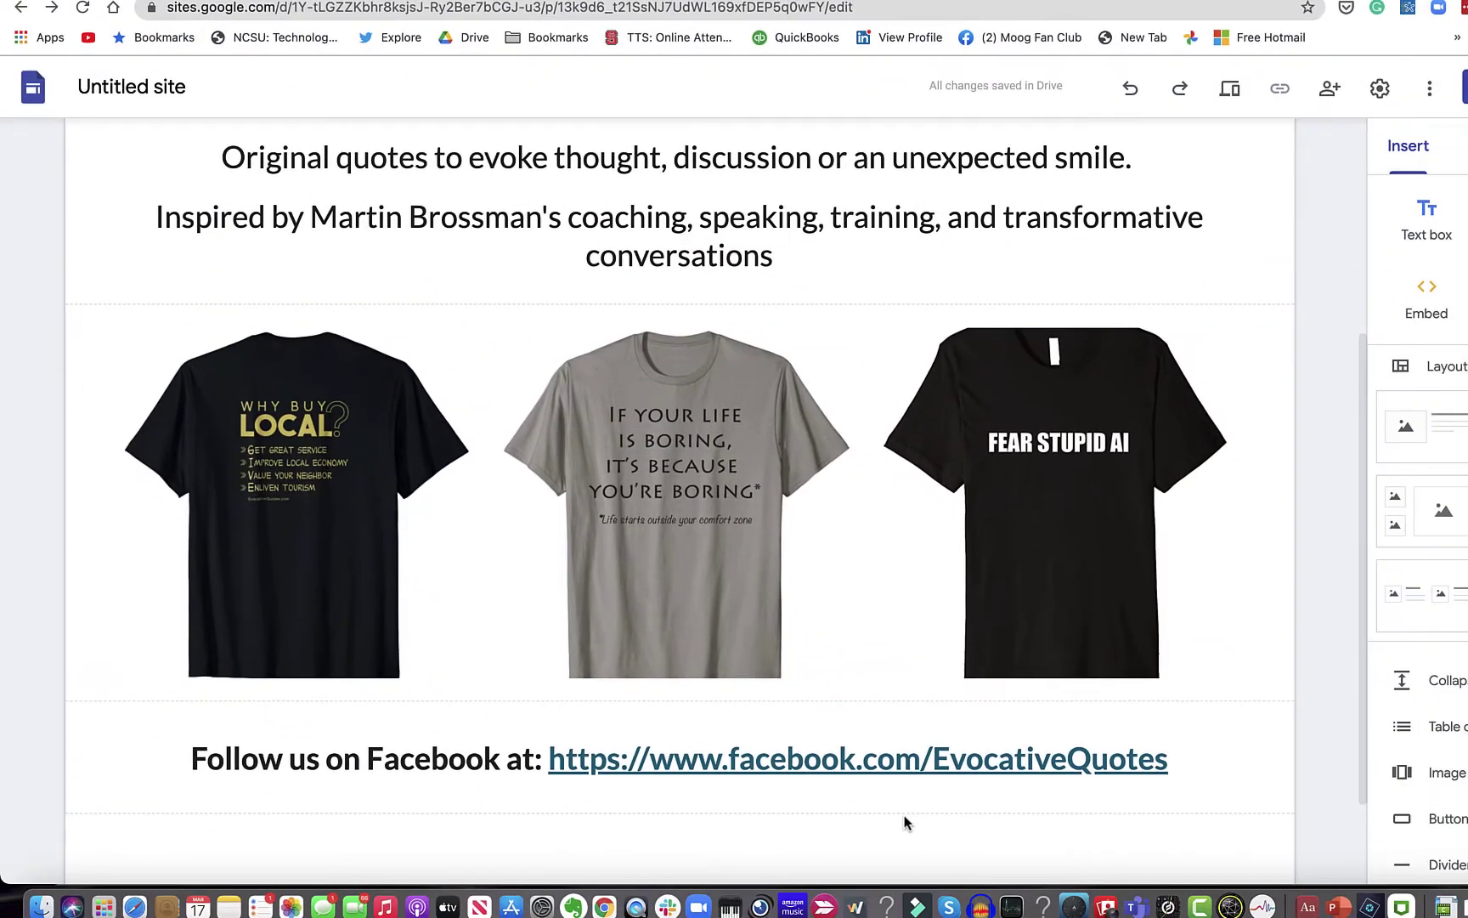
# - Switch the page header type to Title only
pyautogui.scroll(5, 905, 823)
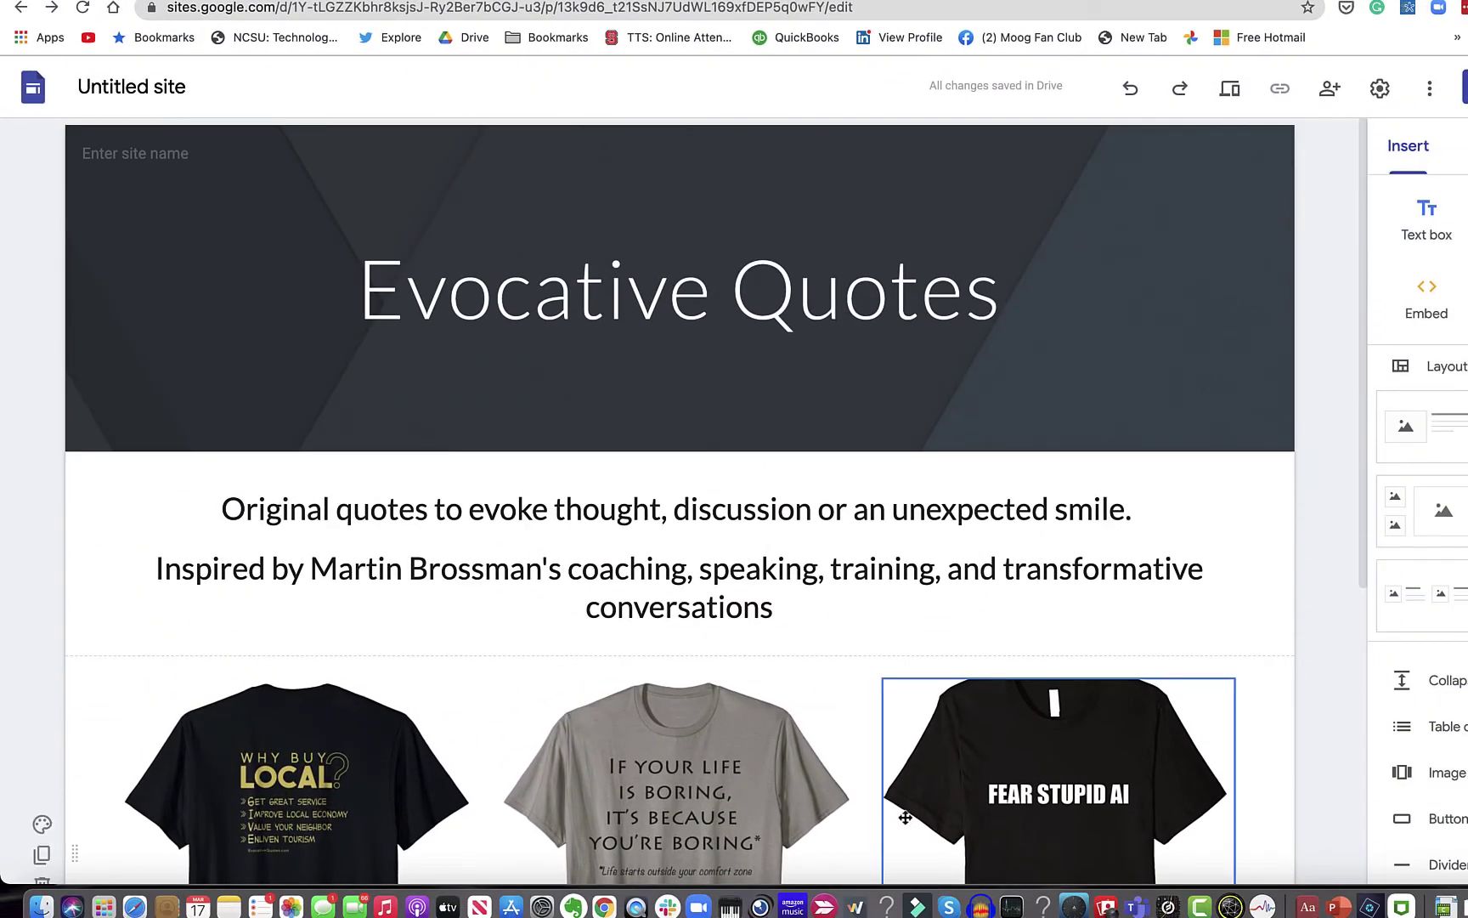
pyautogui.click(316, 425)
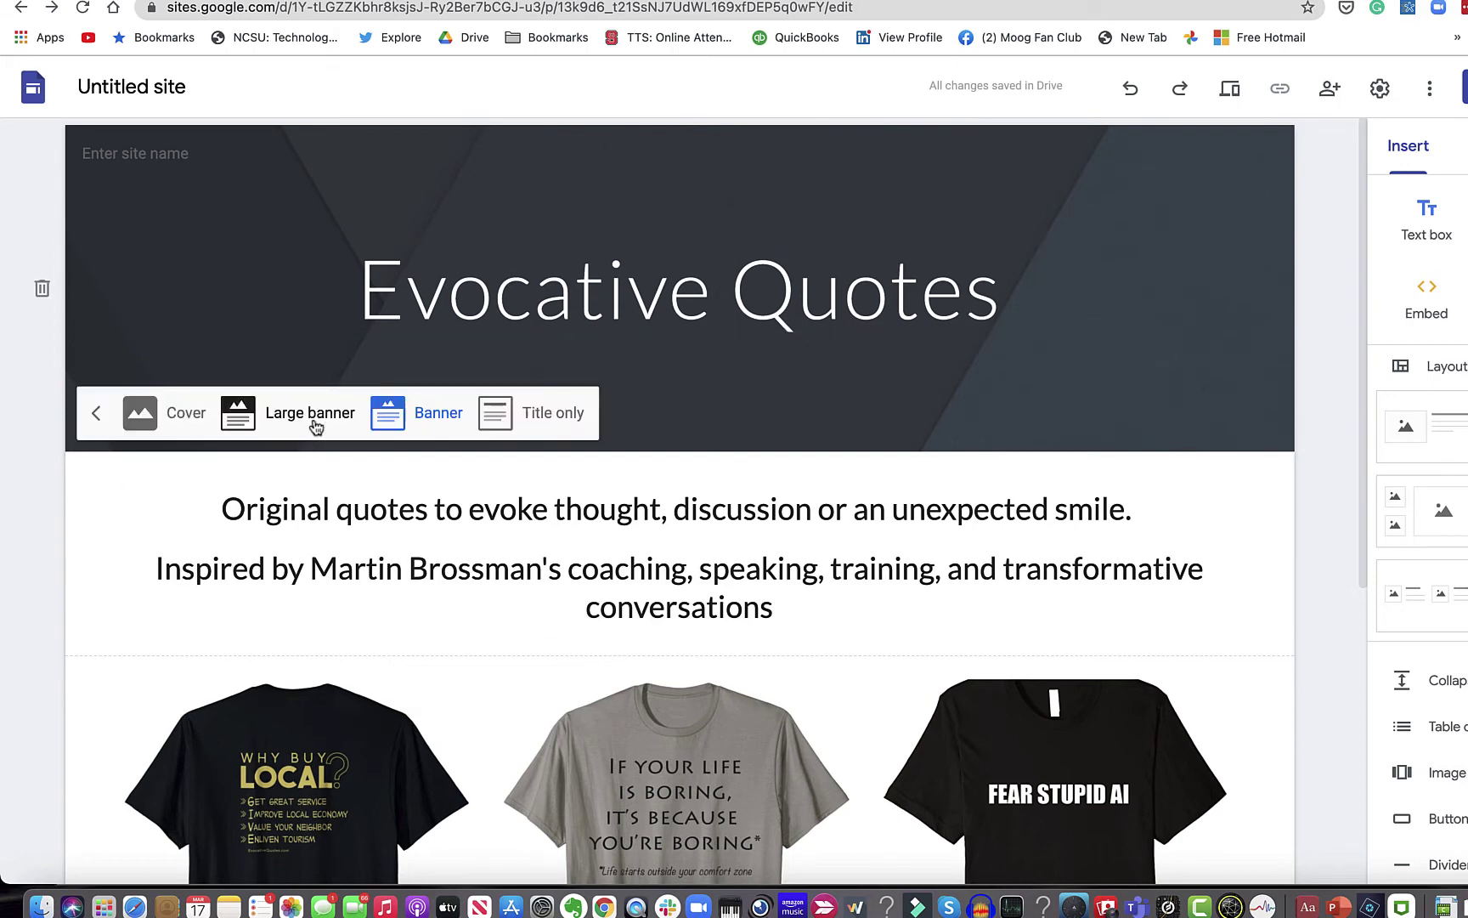
pyautogui.click(544, 413)
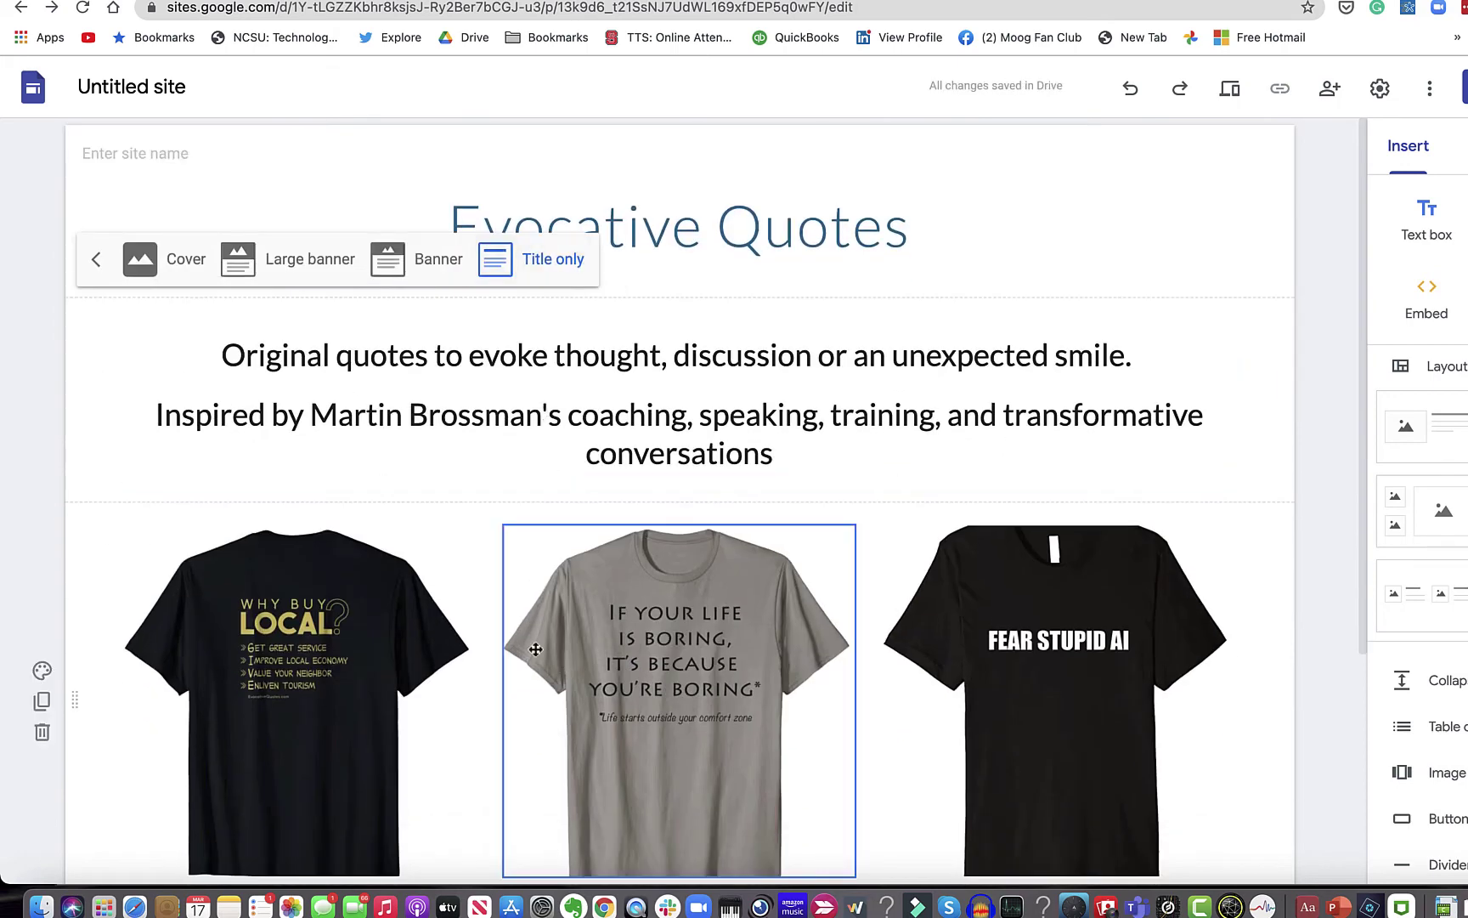
# - Rename the site from 'Untitled site' to 'Evocative Quotes'
pyautogui.click(200, 90)
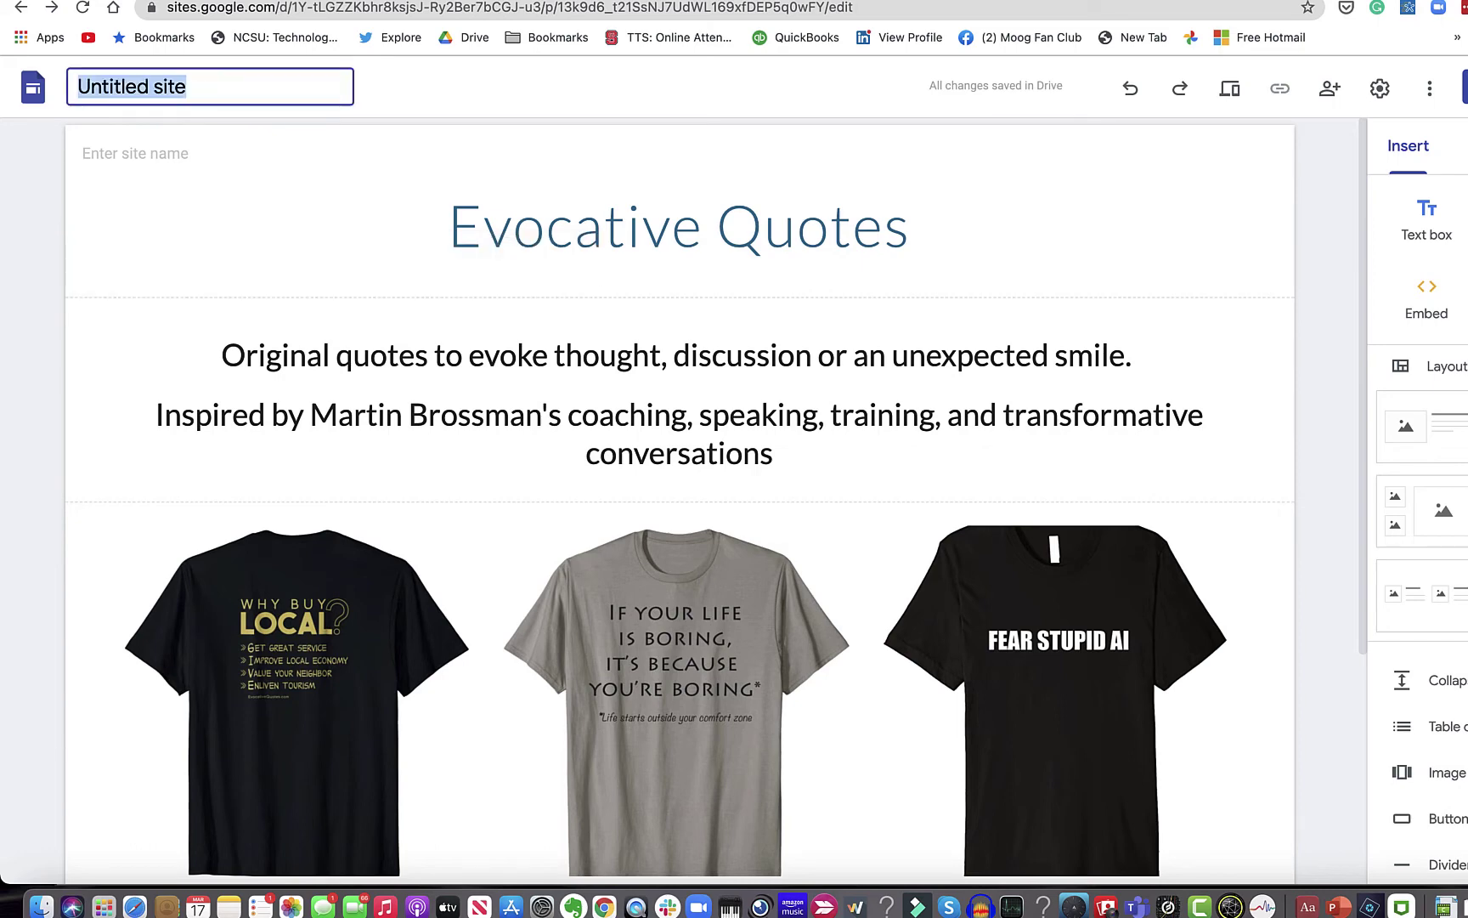
pyautogui.write('Evocativ')
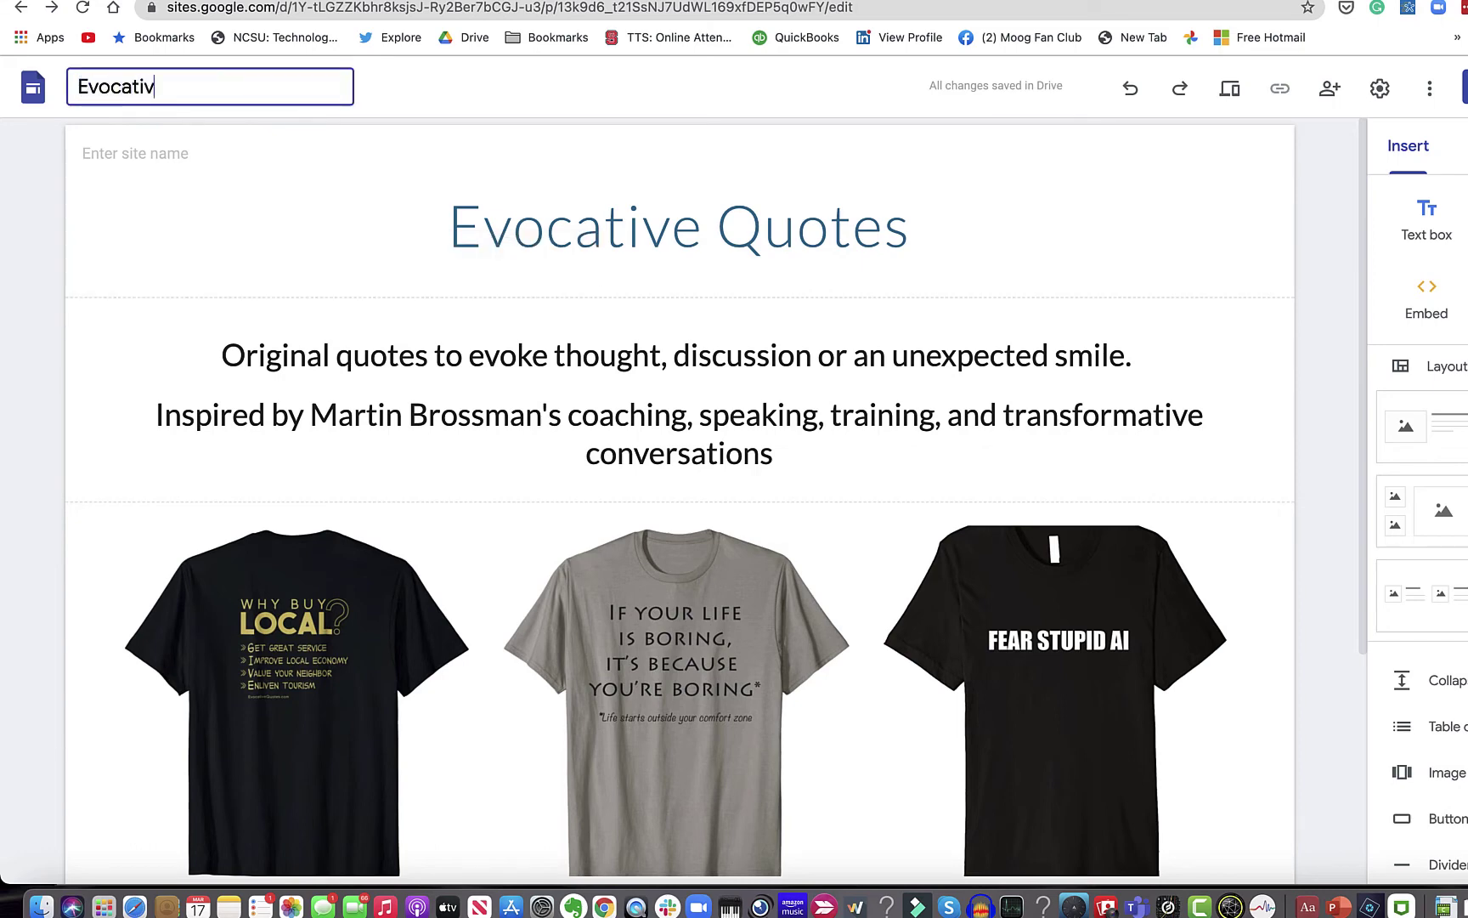
pyautogui.write('e Quotes')
pyautogui.click(180, 154)
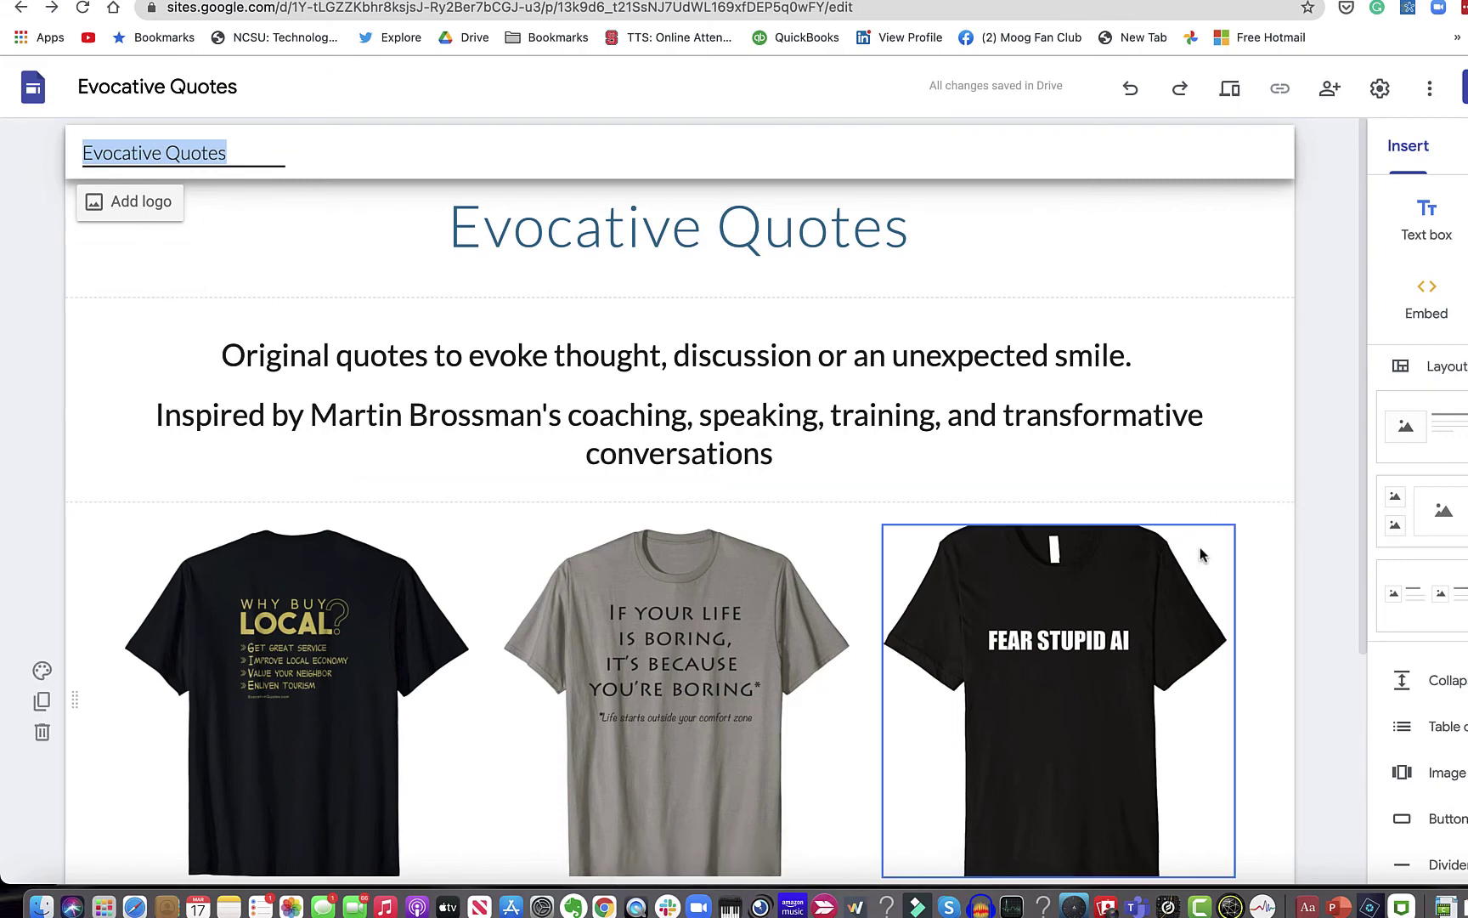
pyautogui.scroll(-5, 1247, 592)
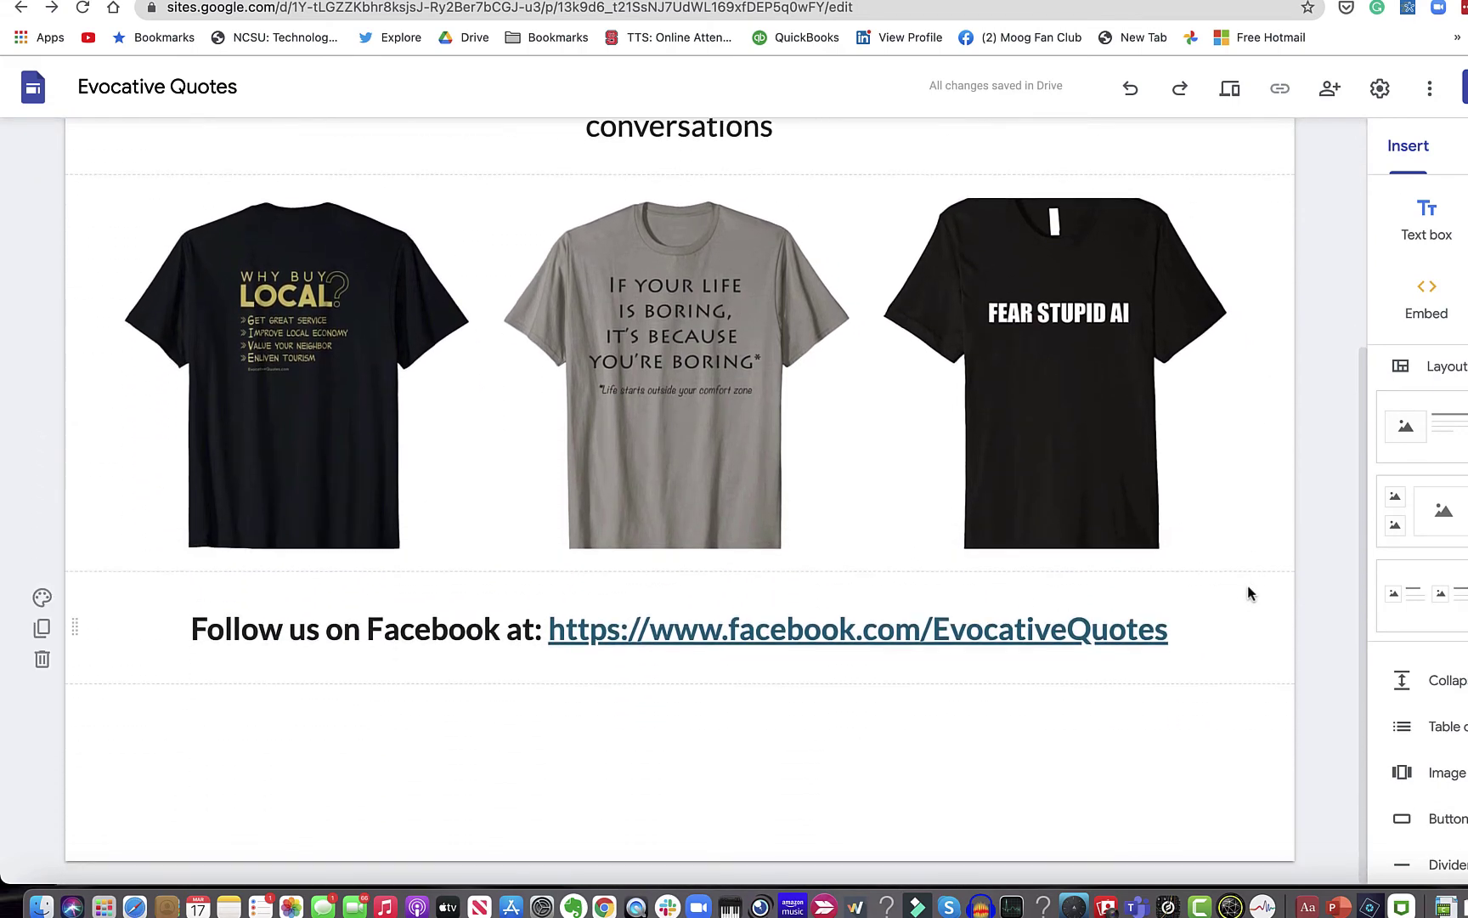
pyautogui.scroll(2, 1247, 592)
pyautogui.scroll(-2, 1246, 592)
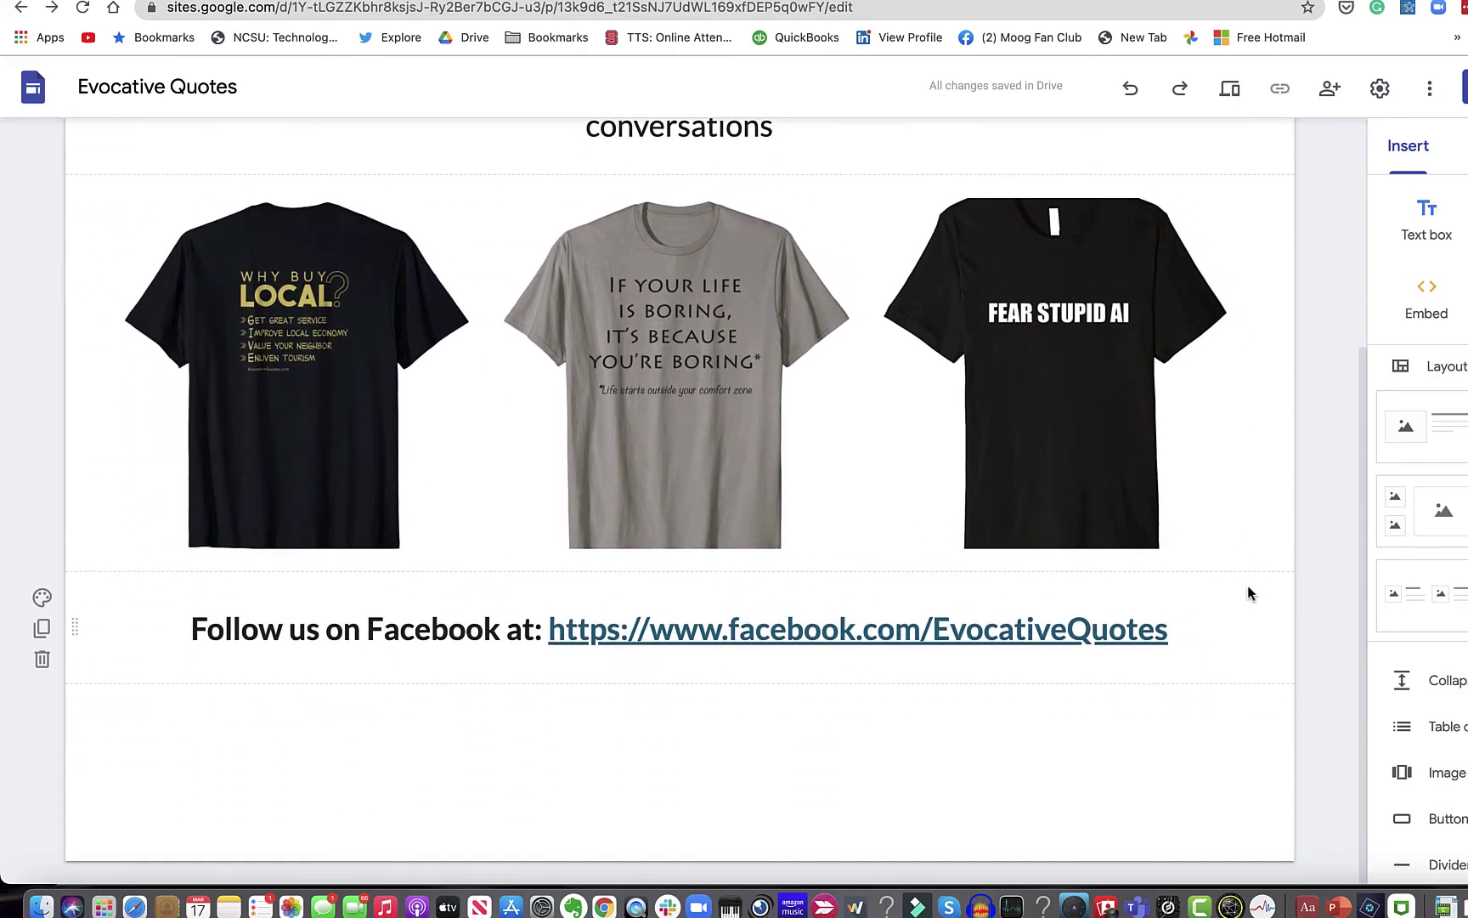
pyautogui.click(1439, 824)
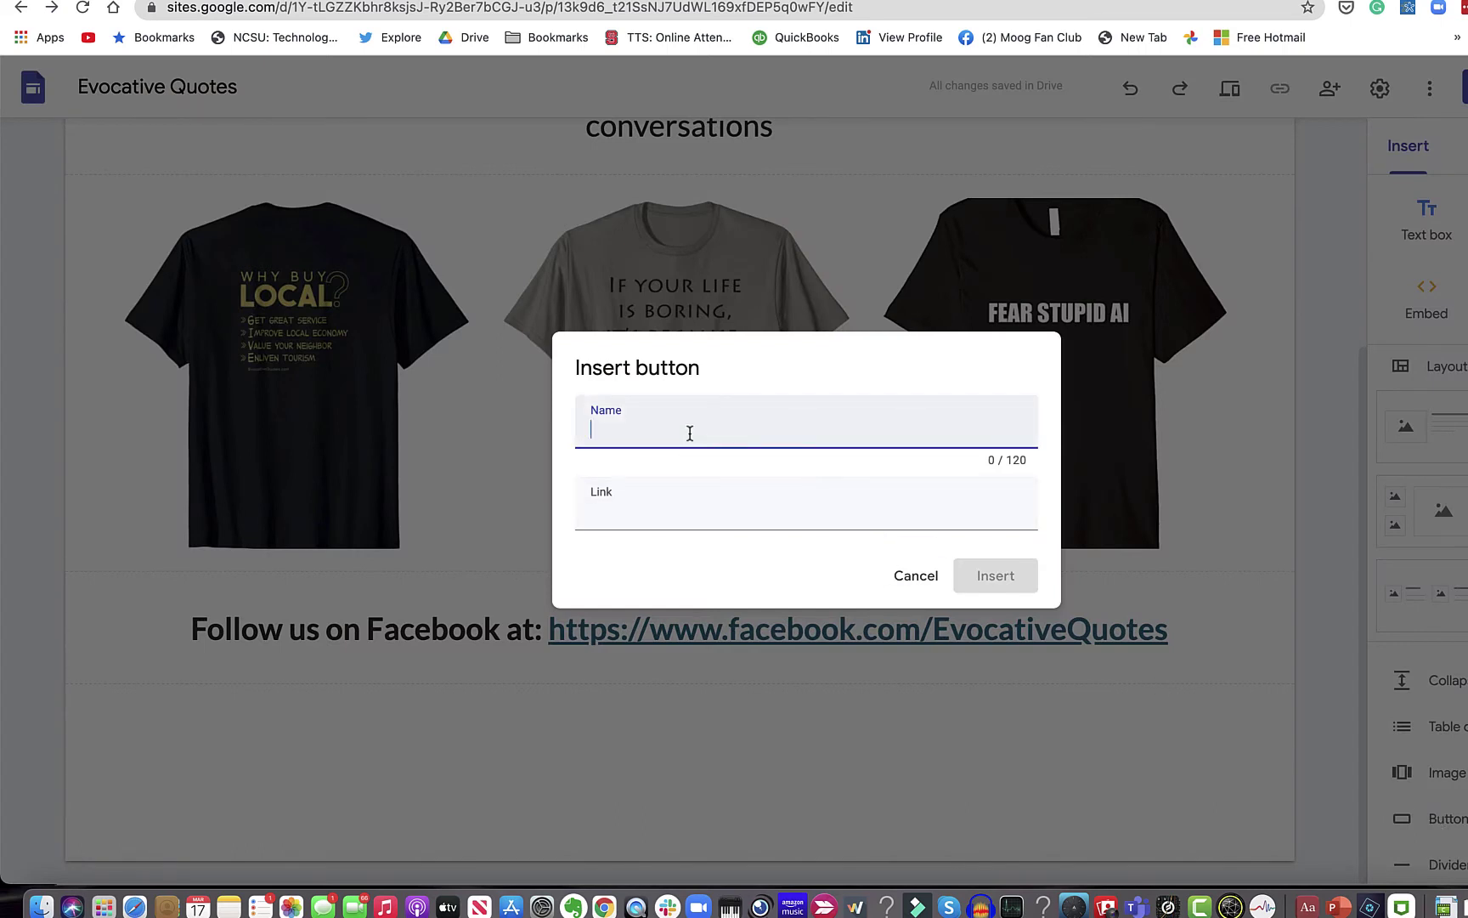
pyautogui.write('B')
pyautogui.press('BackSpace')
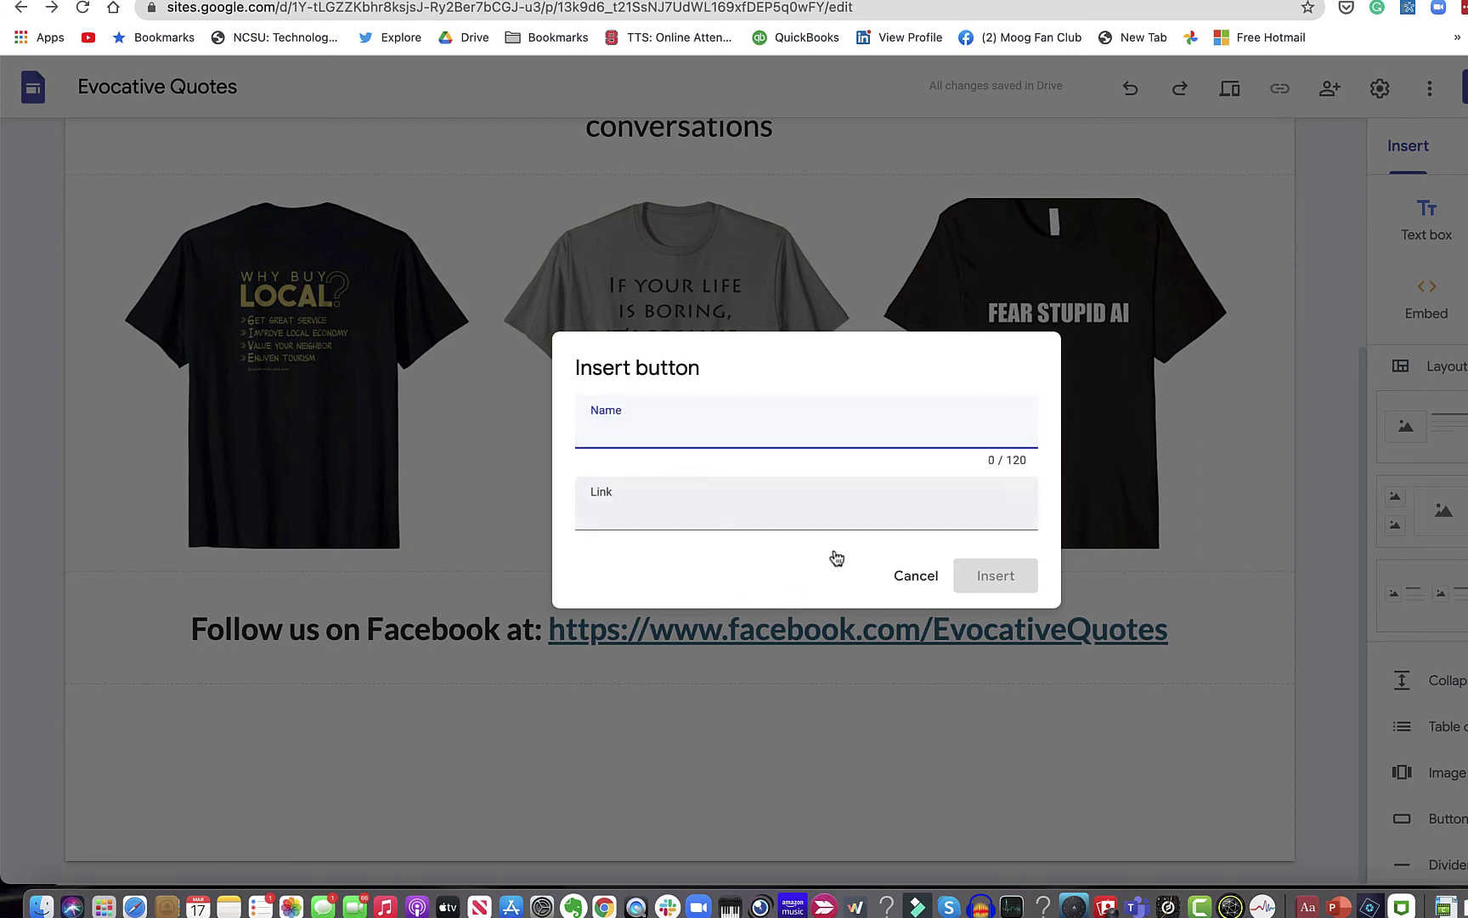
pyautogui.click(916, 575)
pyautogui.scroll(3, 1223, 804)
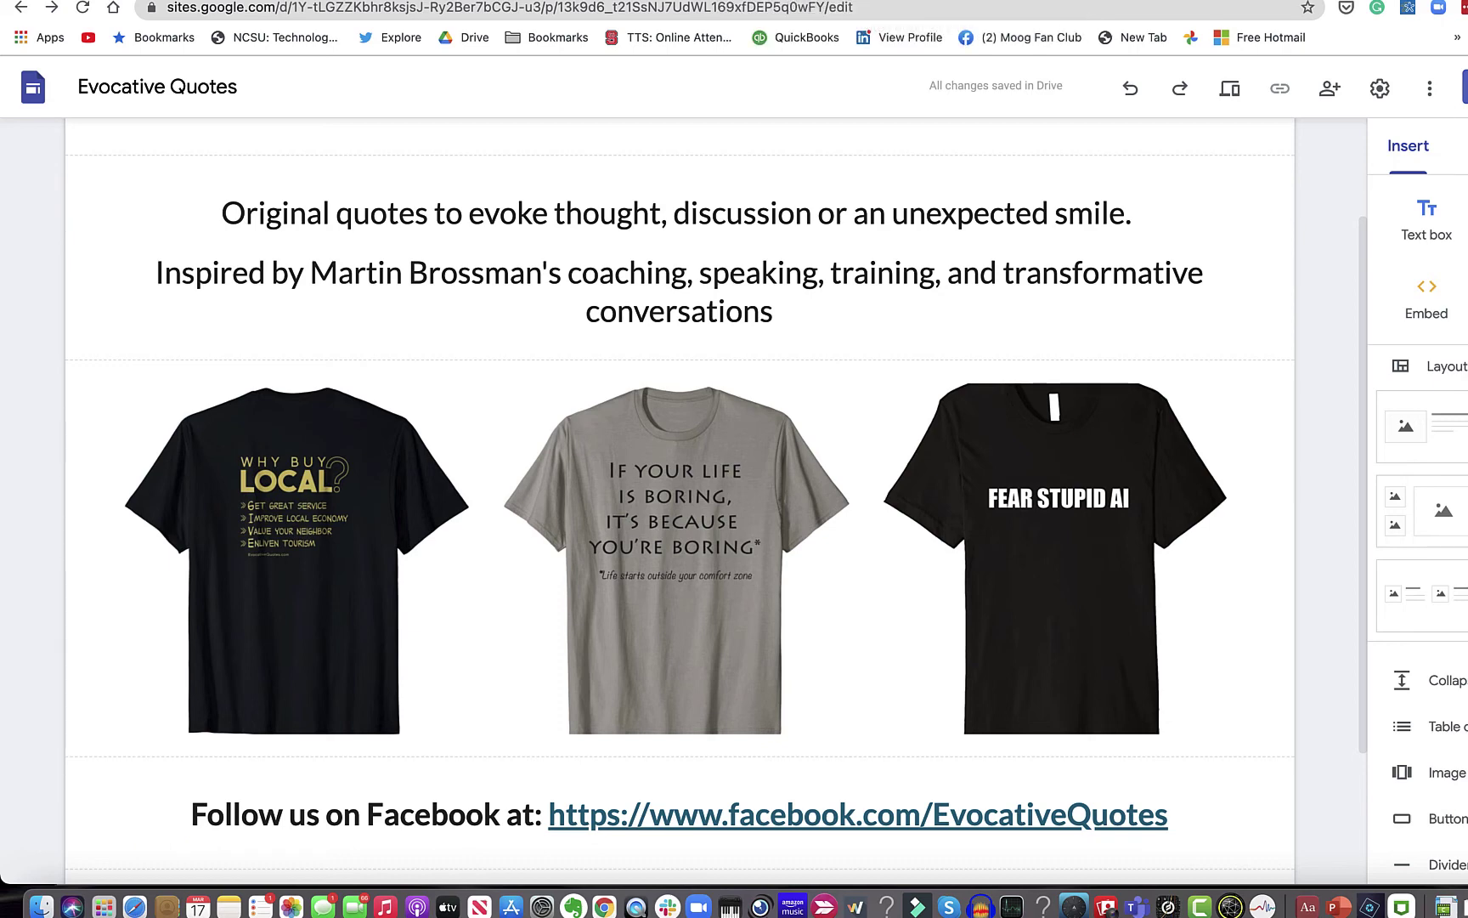
# - Publish the site at the evocativequotes address and scroll through the live page
pyautogui.click(1464, 86)
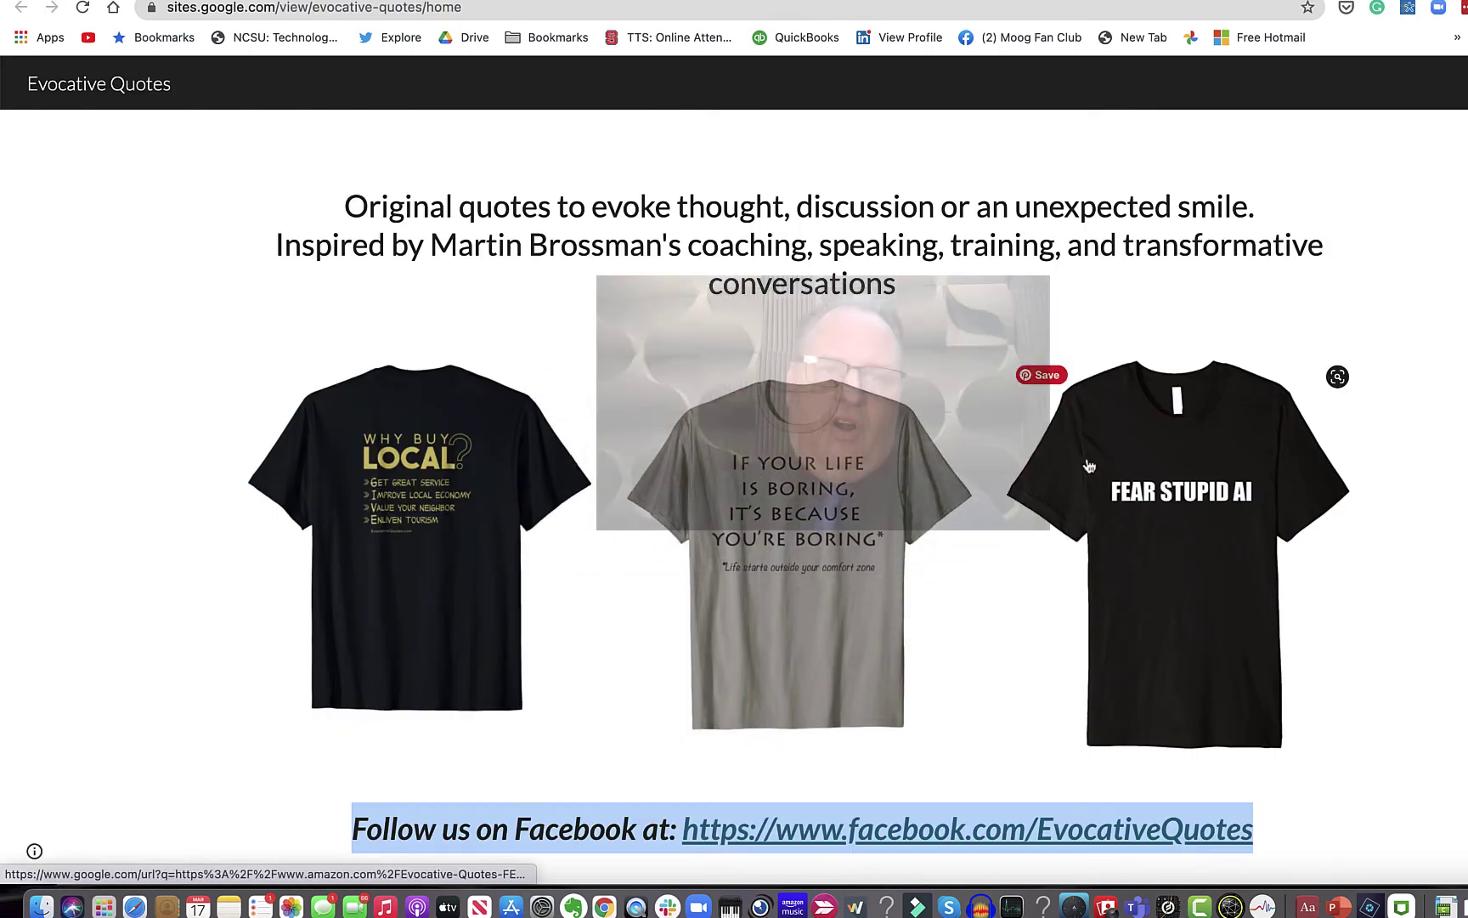
pyautogui.scroll(3, 799, 493)
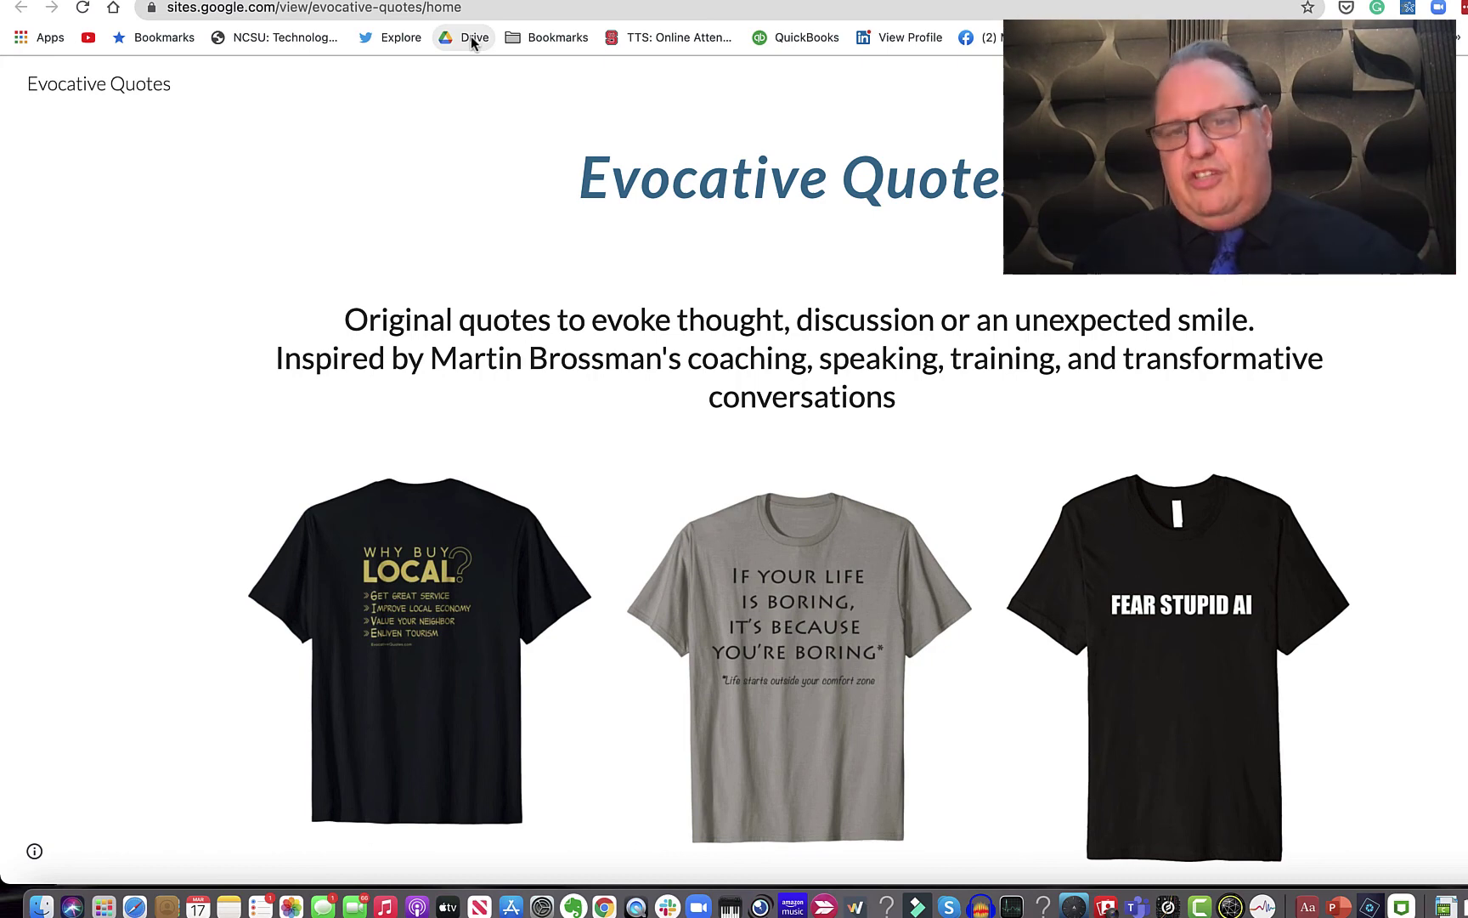
pyautogui.scroll(-1, 1334, 332)
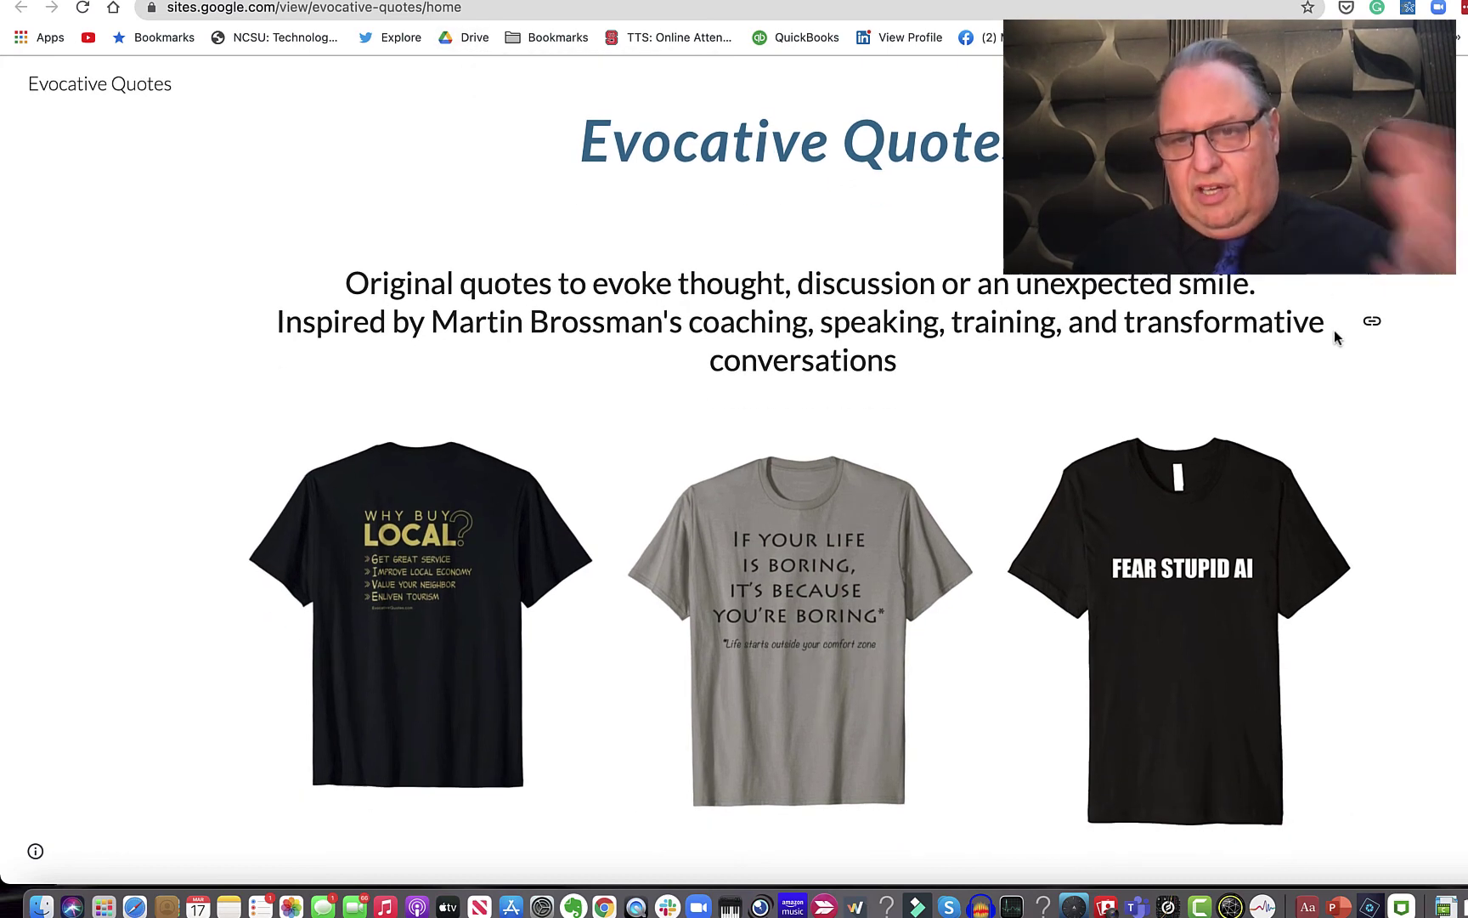
pyautogui.scroll(-2, 1463, 455)
pyautogui.scroll(3, 1463, 459)
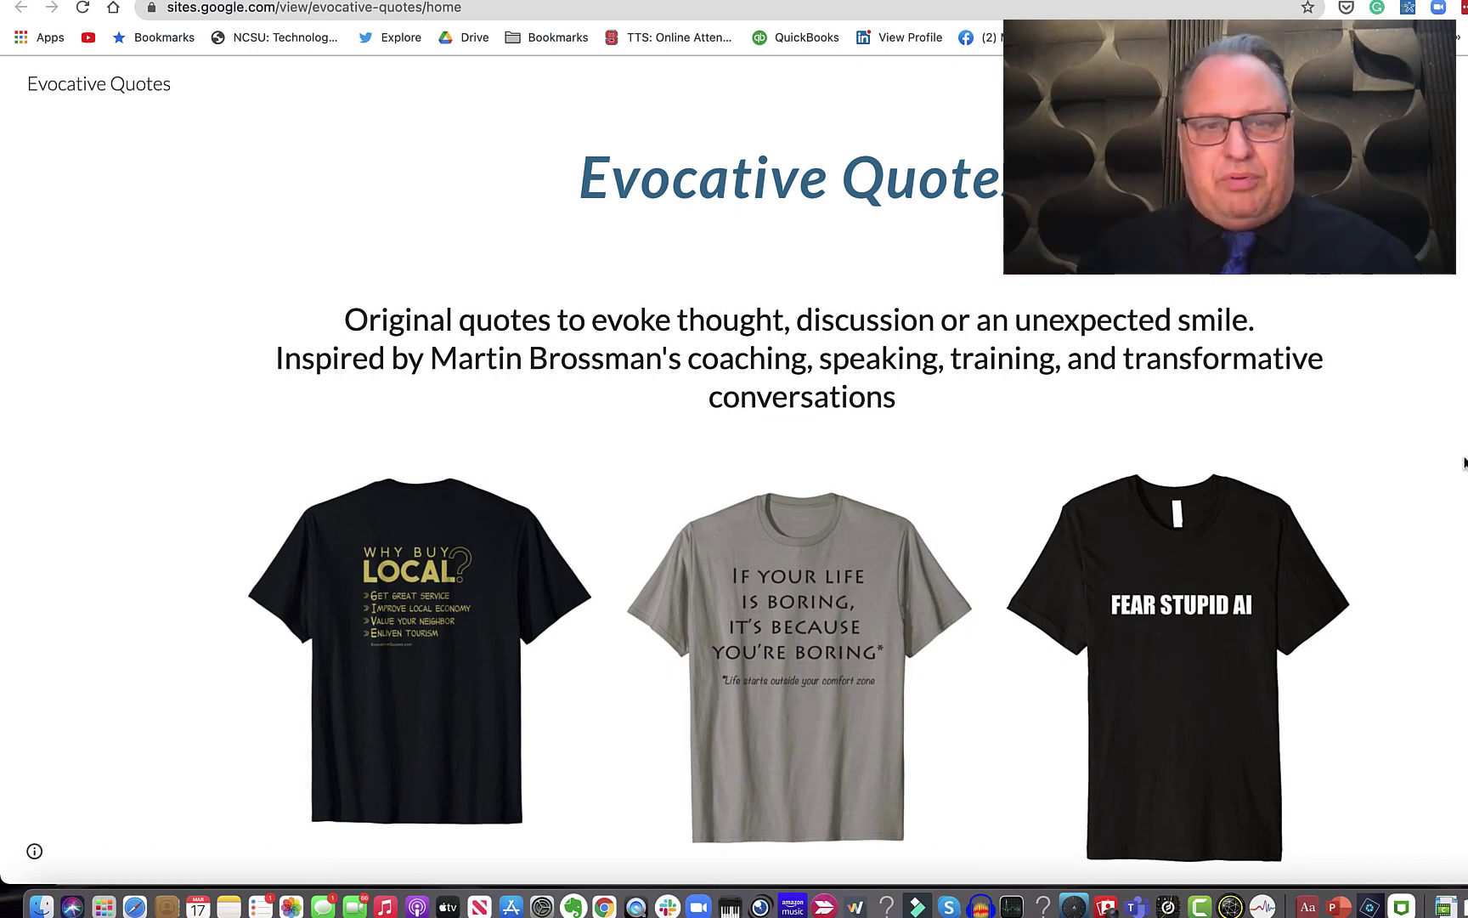
pyautogui.scroll(-1, 1463, 462)
pyautogui.scroll(-2, 1463, 462)
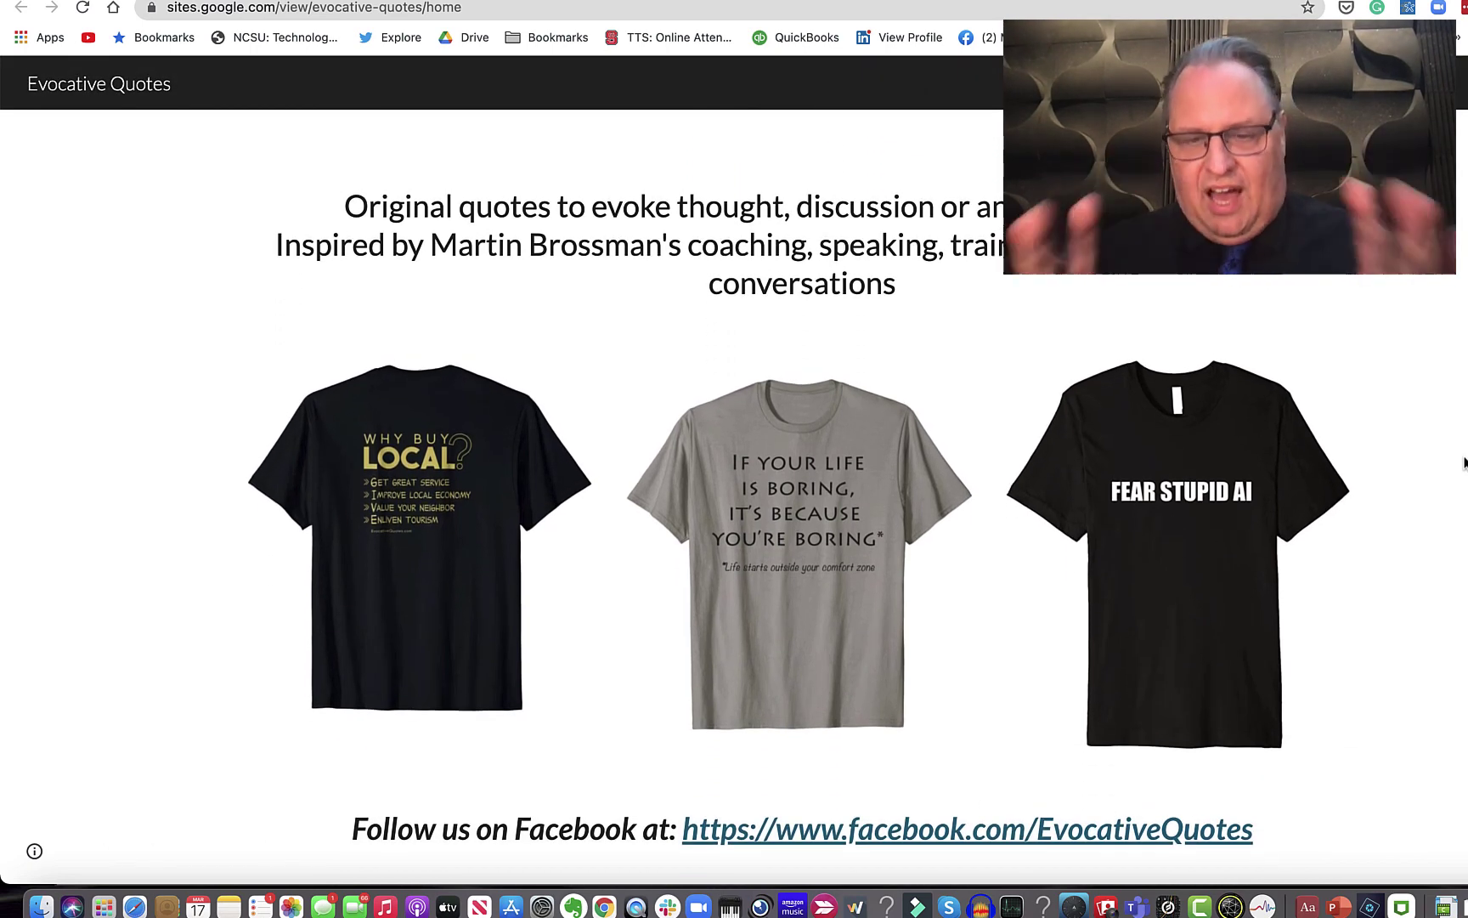